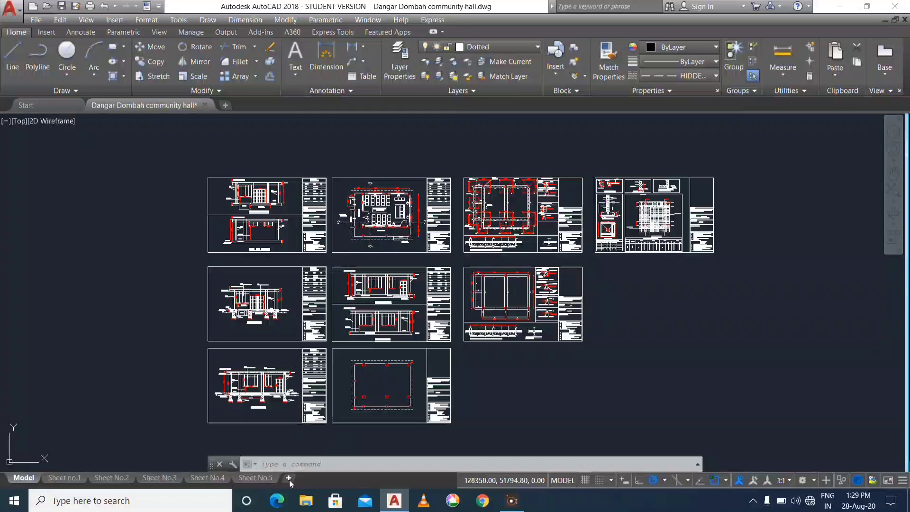
- Add a new layout named "Sheet No.6" and delete its default viewport
{"action": "left_click", "coordinate": [290, 476]}
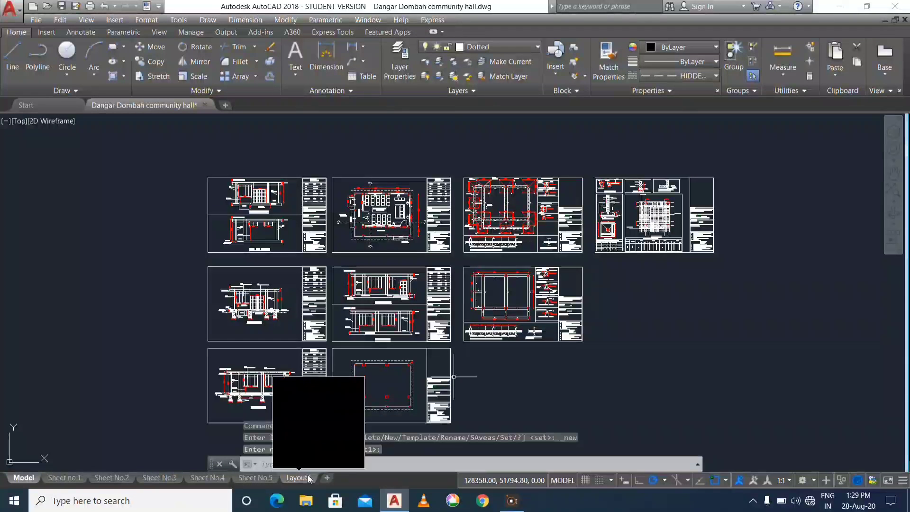
{"action": "mouse_move", "coordinate": [300, 477]}
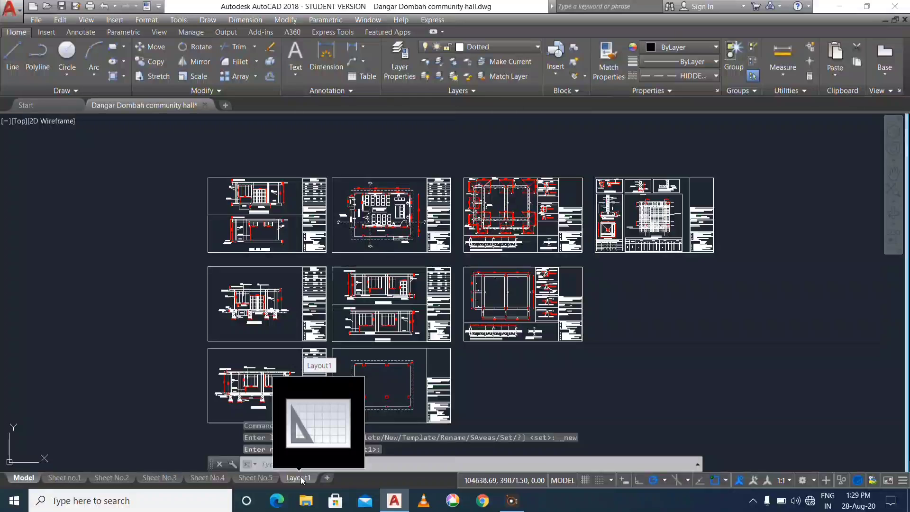
{"action": "left_click", "coordinate": [300, 477]}
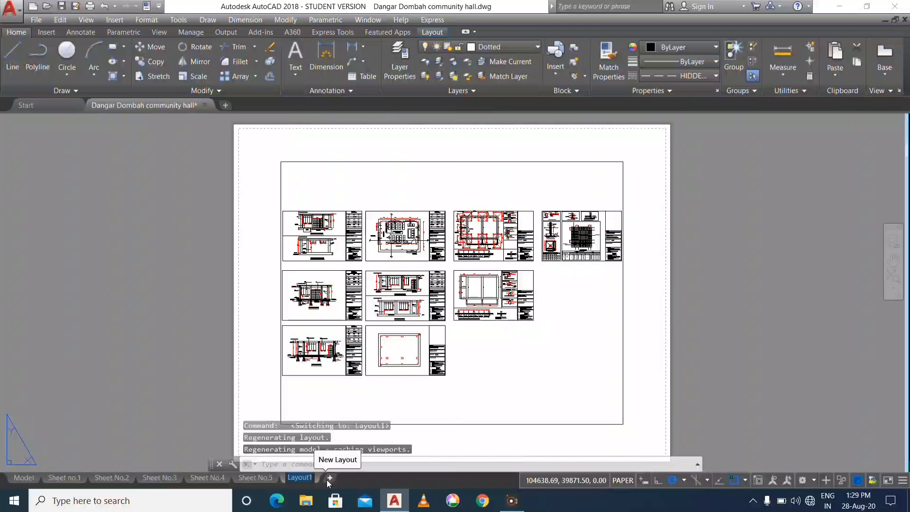
{"action": "type", "text": "Sheet"}
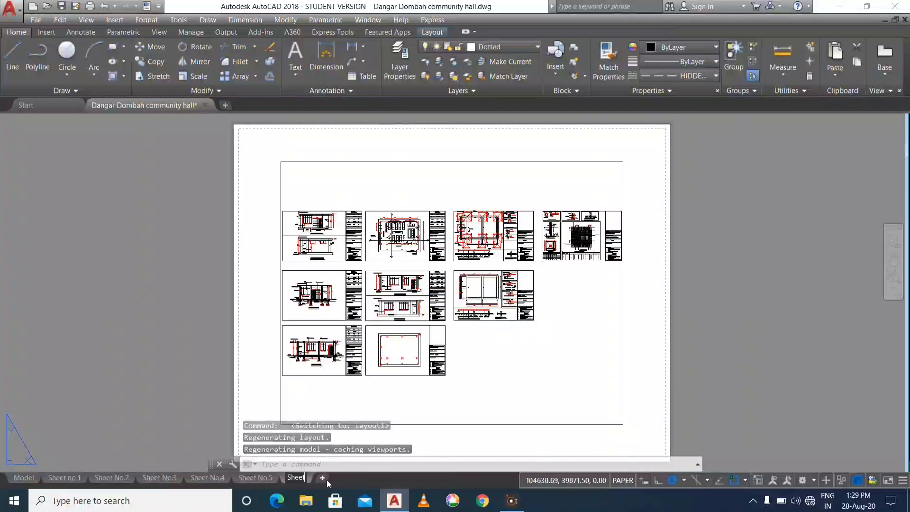
{"action": "type", "text": " ?No."}
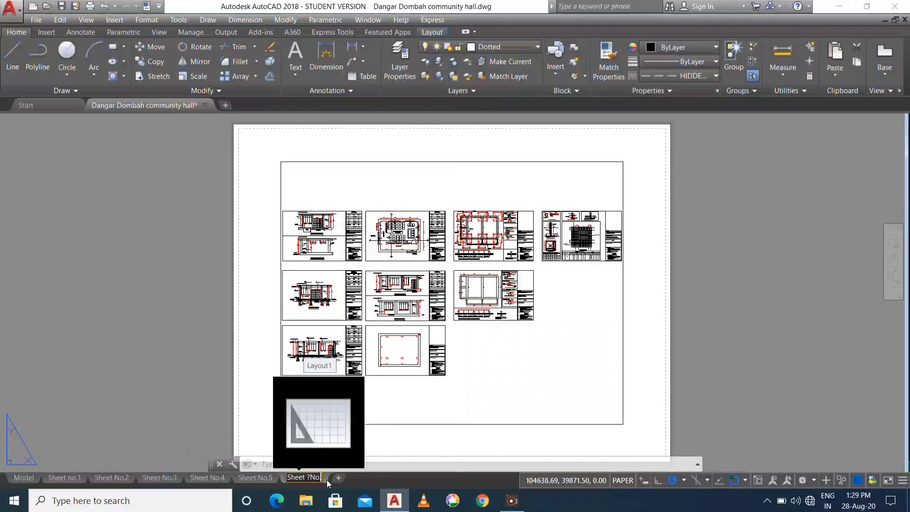
{"action": "type", "text": "6"}
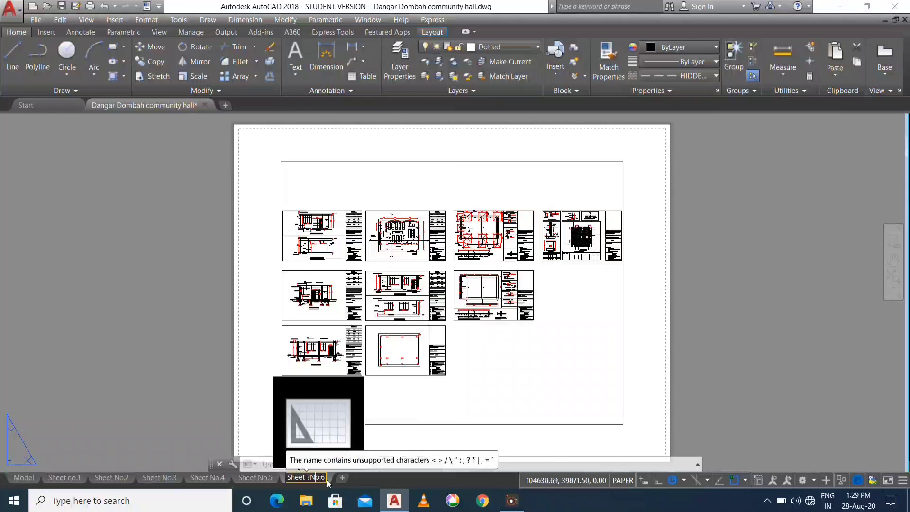
{"action": "key", "text": "BackSpace"}
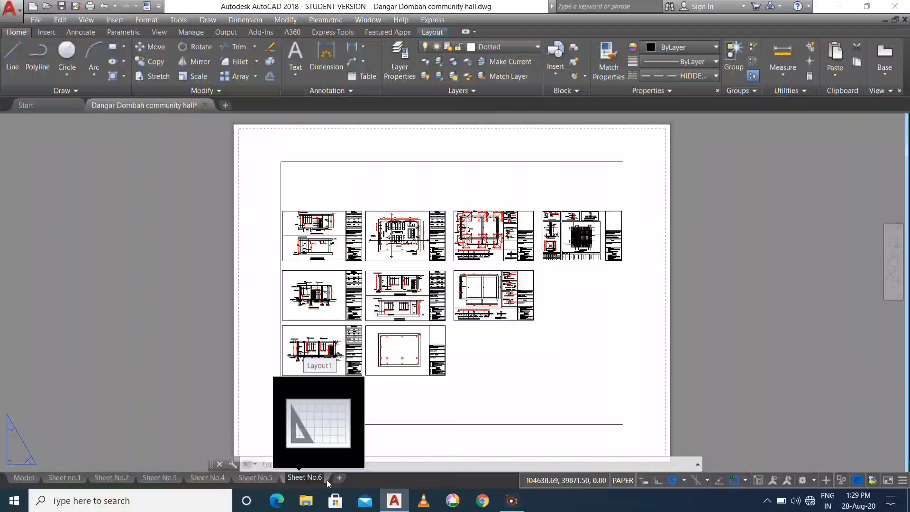
{"action": "key", "text": "Return"}
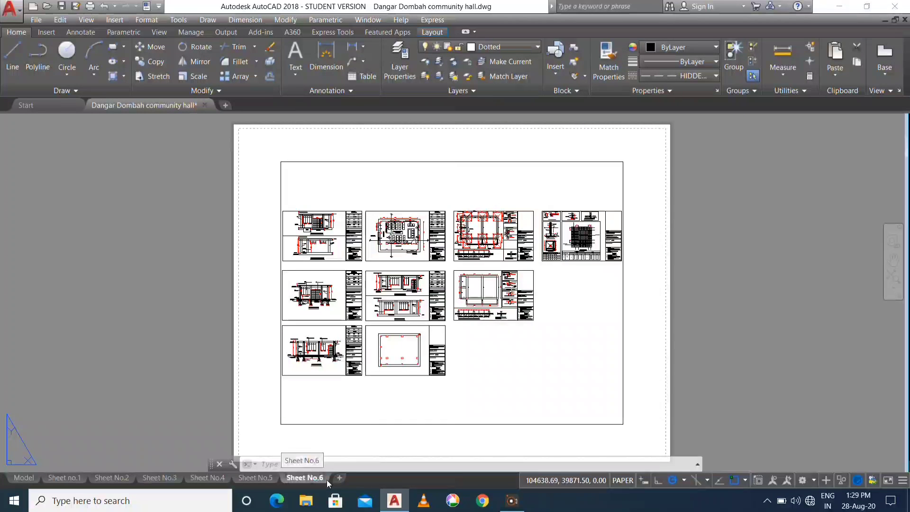
{"action": "left_click", "coordinate": [299, 162]}
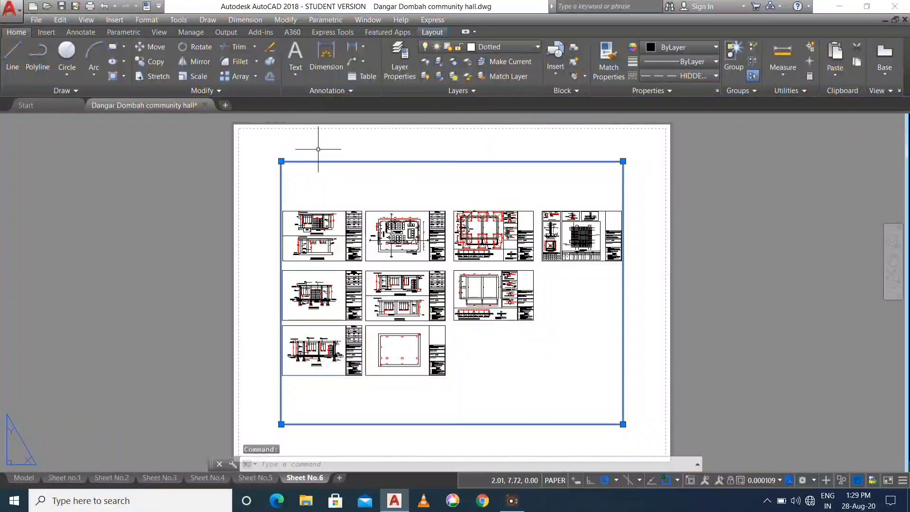
{"action": "key", "text": "Delete"}
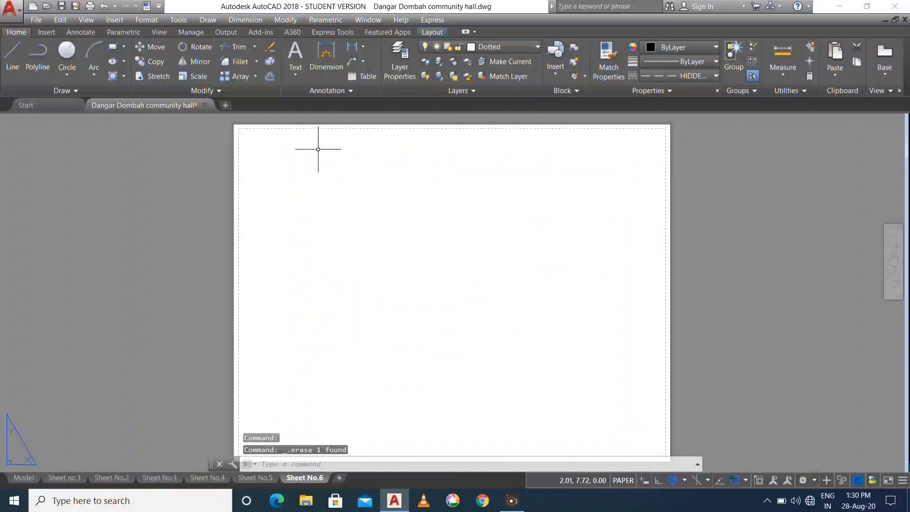
- Modify the page setup of Sheet No.6 to use the DWG To PDF.pc3 plotter
{"action": "right_click", "coordinate": [307, 478]}
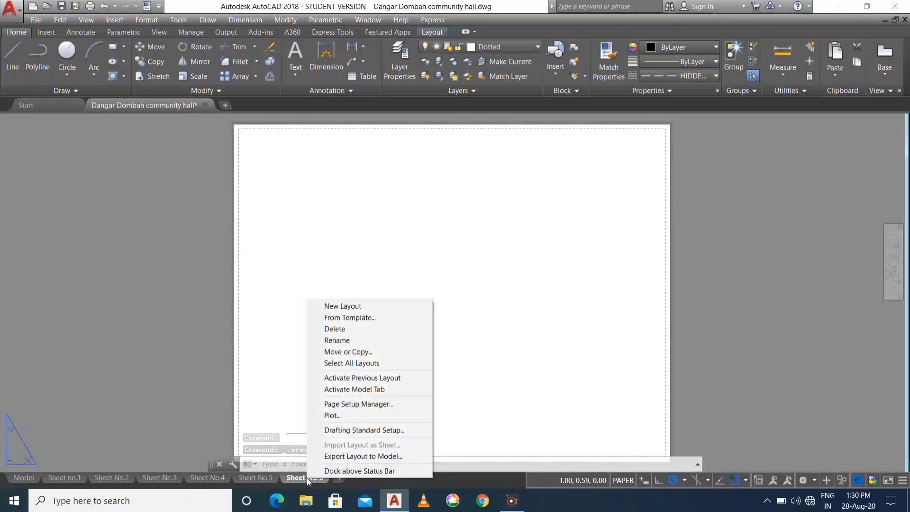
{"action": "left_click", "coordinate": [373, 404]}
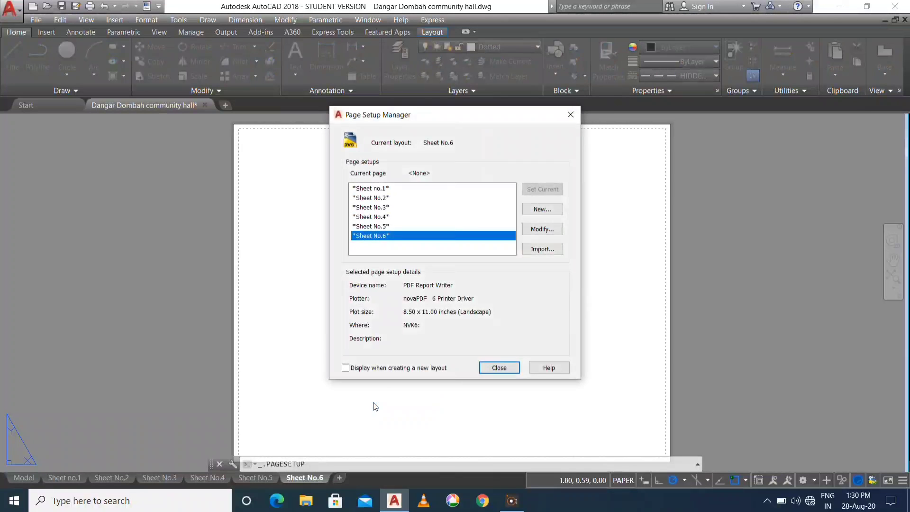
{"action": "left_click", "coordinate": [400, 226]}
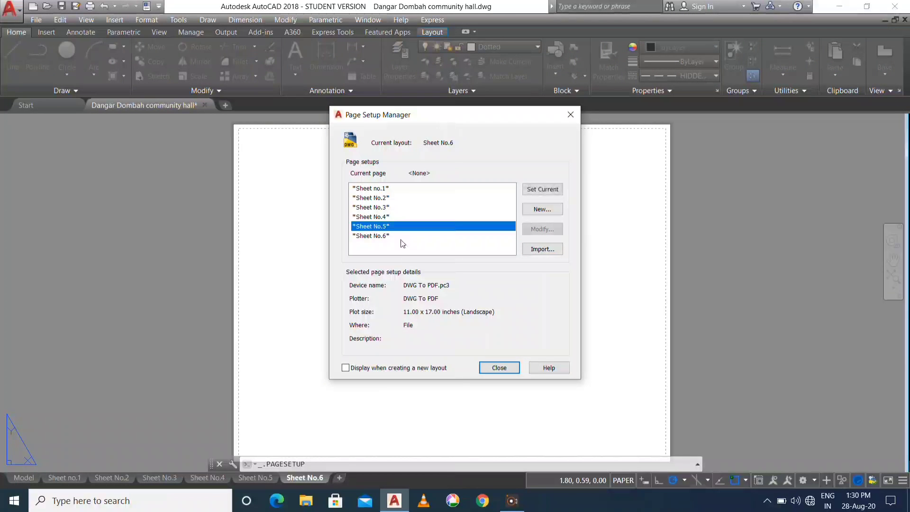
{"action": "left_click", "coordinate": [402, 238]}
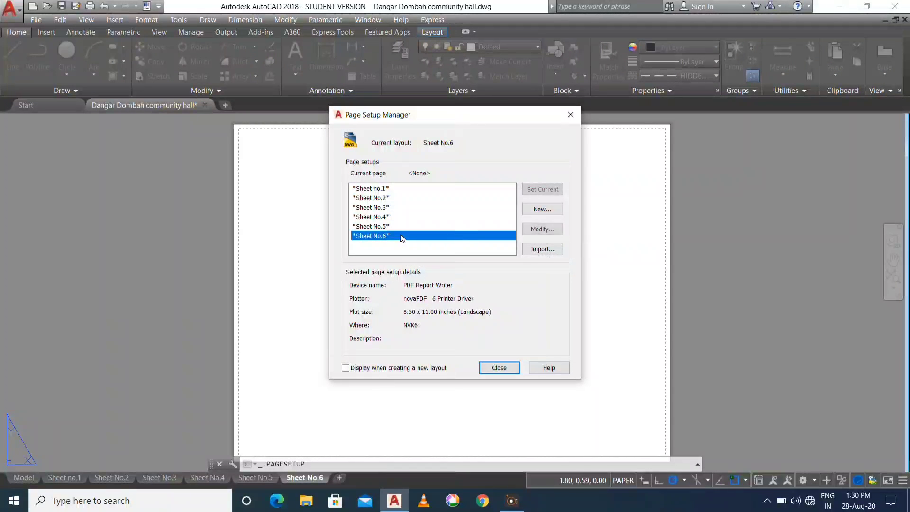
{"action": "left_click", "coordinate": [545, 234]}
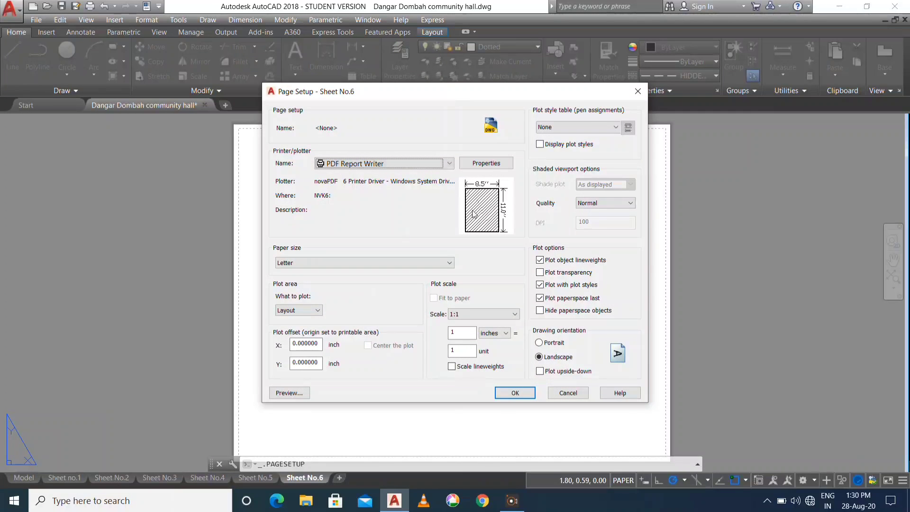
{"action": "left_click", "coordinate": [392, 164]}
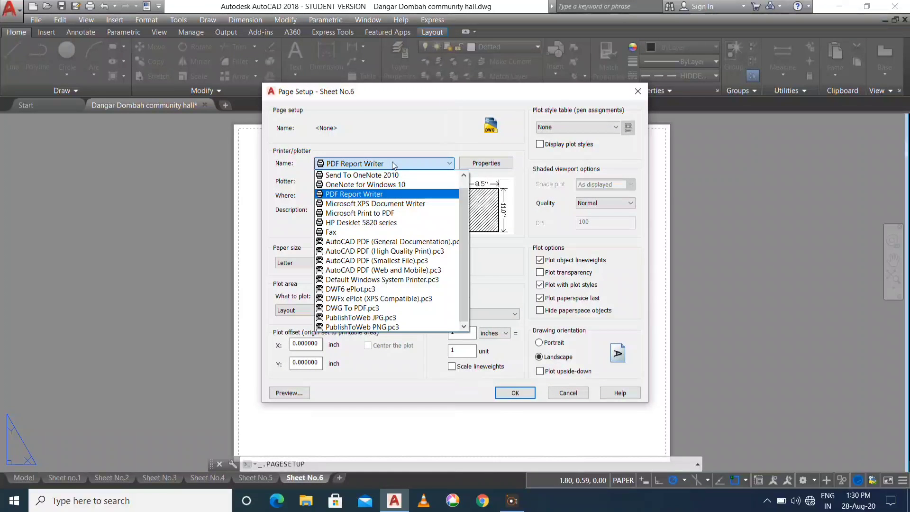
{"action": "left_click", "coordinate": [380, 309]}
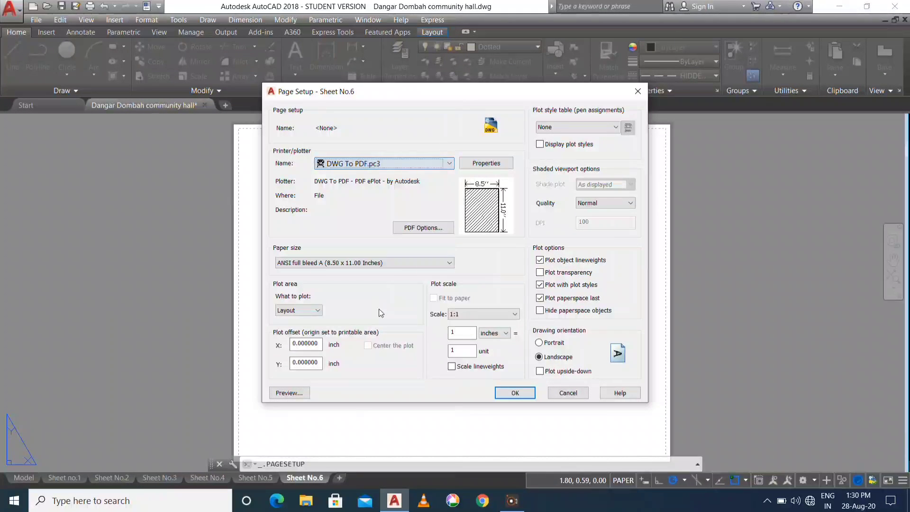
- Set the paper size to ANSI full bleed B (11.00 x 17.00 Inches)
{"action": "left_click", "coordinate": [391, 262]}
{"action": "scroll", "coordinate": [376, 385], "scroll_direction": "up", "scroll_amount": 2}
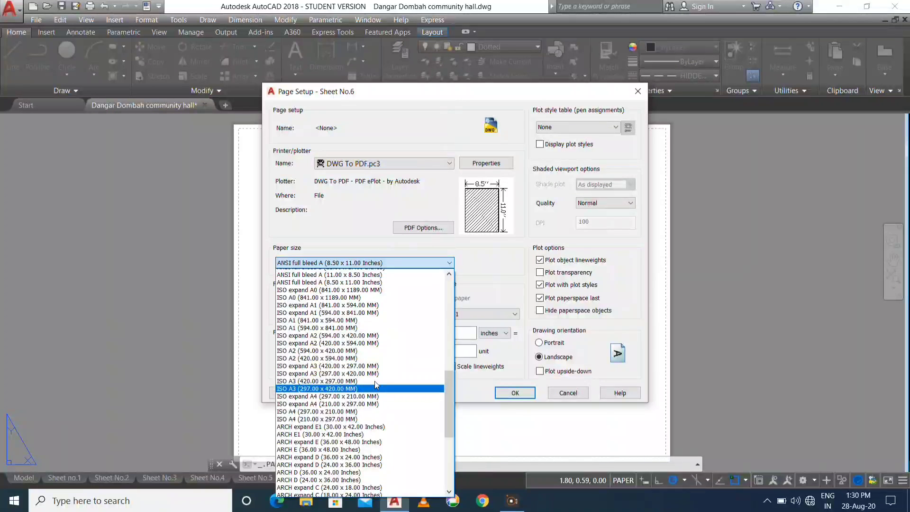
{"action": "scroll", "coordinate": [376, 385], "scroll_direction": "up", "scroll_amount": 1}
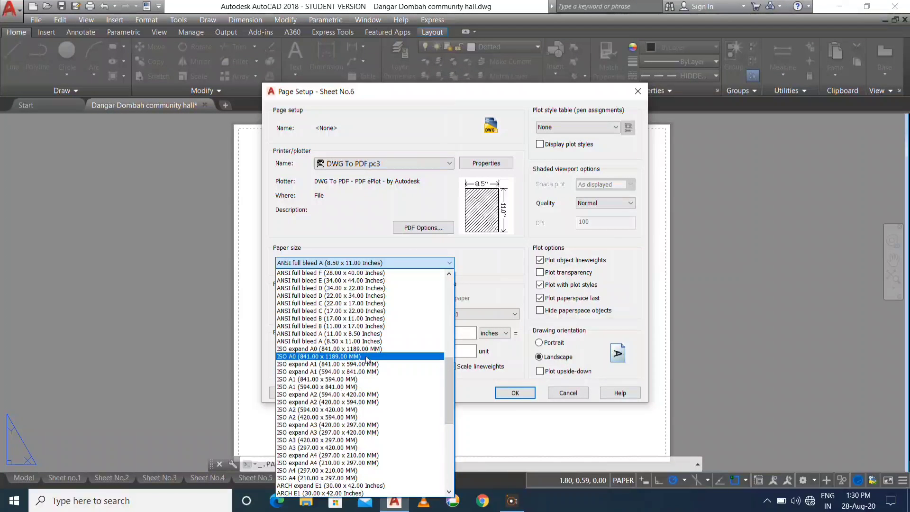
{"action": "scroll", "coordinate": [367, 361], "scroll_direction": "up", "scroll_amount": 1}
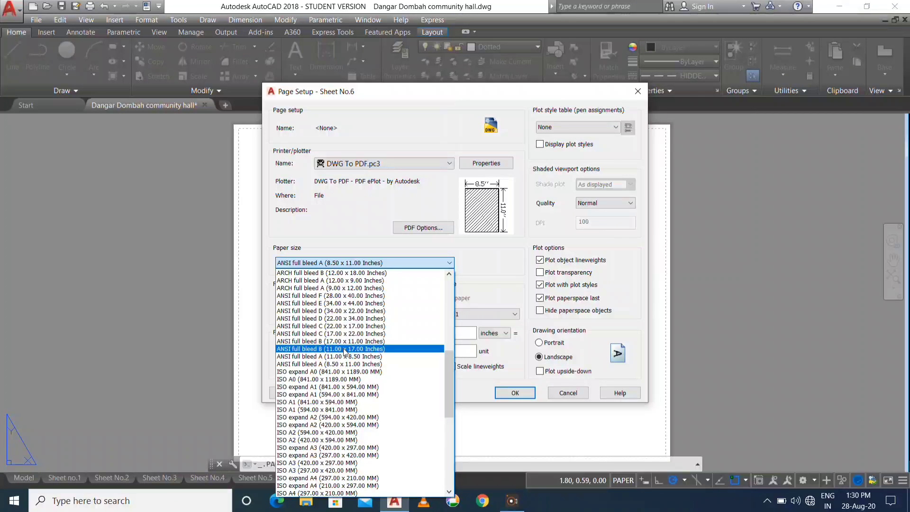
{"action": "left_click", "coordinate": [344, 349]}
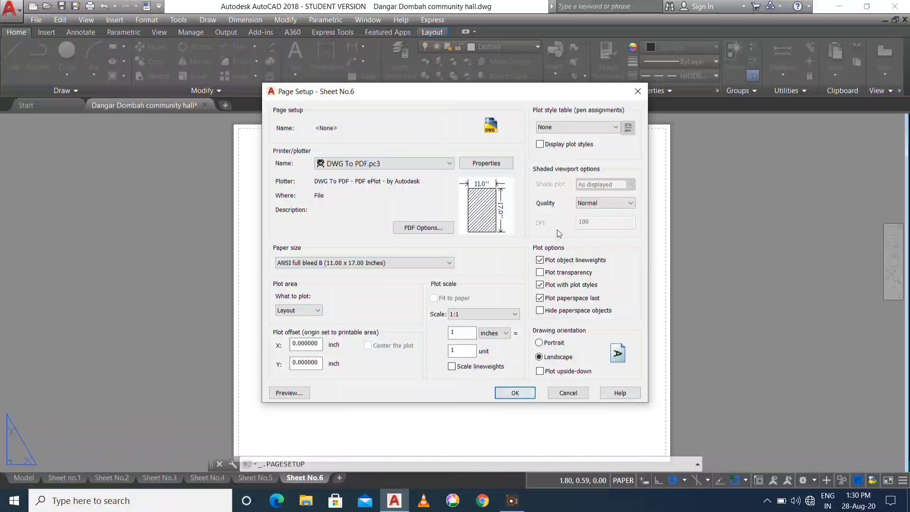
- Choose None as the plot style table, then apply the page setup and close the Page Setup Manager
{"action": "left_click", "coordinate": [597, 128]}
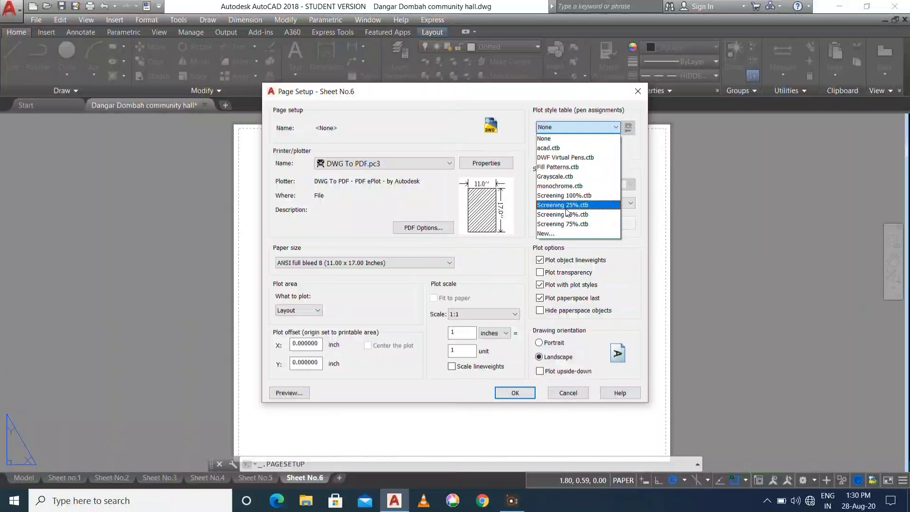
{"action": "left_click", "coordinate": [589, 139]}
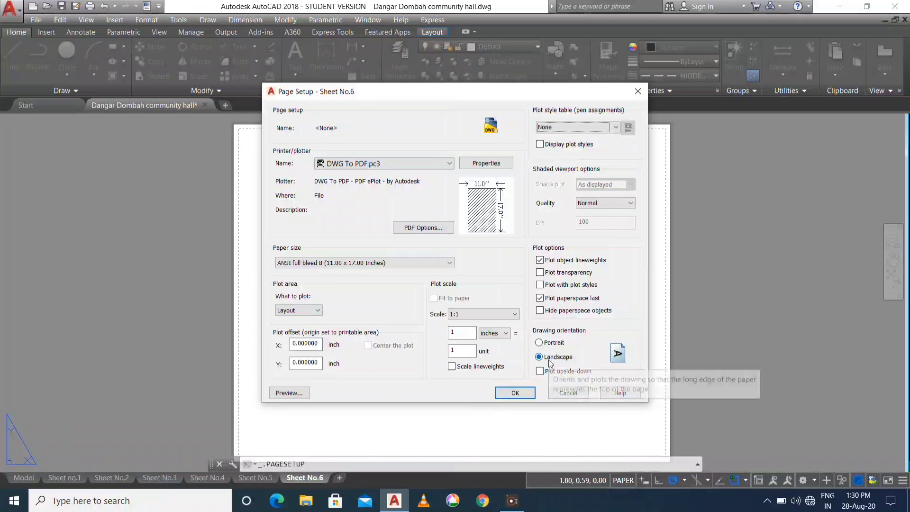
{"action": "left_click", "coordinate": [514, 393]}
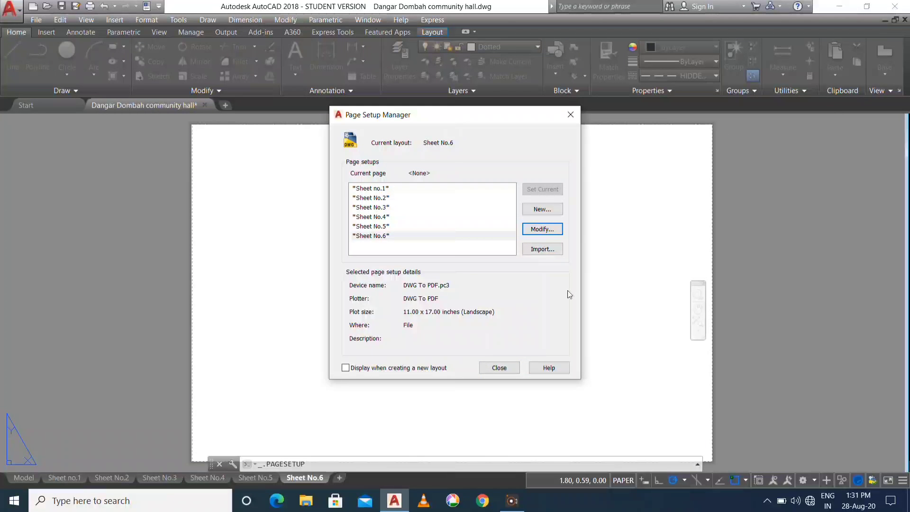
{"action": "left_click", "coordinate": [501, 370]}
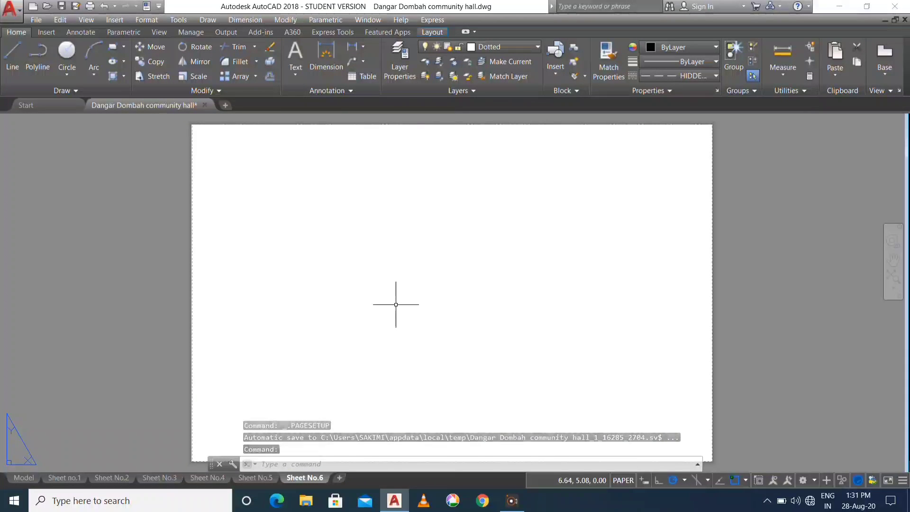
- Create a viewport with MVIEW that spans the sheet's printable area from its upper-left to its lower-right corner
{"action": "left_click", "coordinate": [366, 464]}
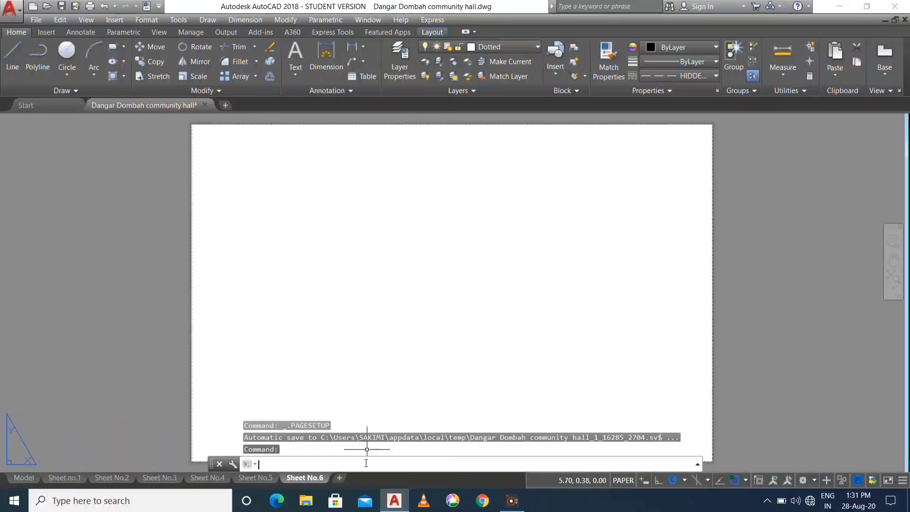
{"action": "type", "text": "mv"}
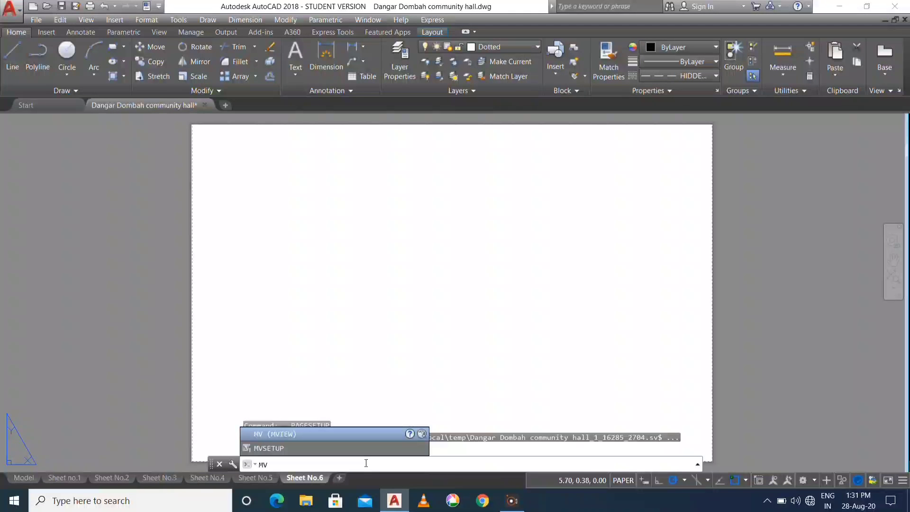
{"action": "key", "text": "Return"}
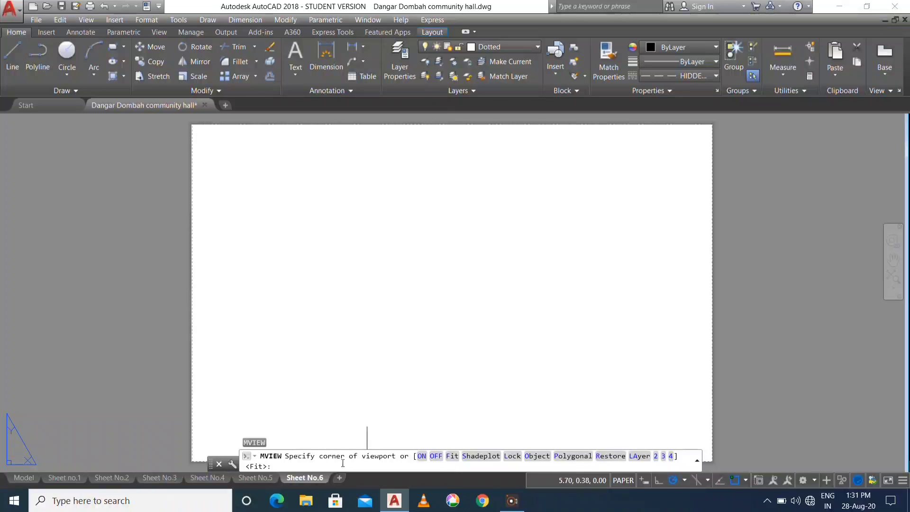
{"action": "scroll", "coordinate": [197, 117], "scroll_direction": "up", "scroll_amount": 2}
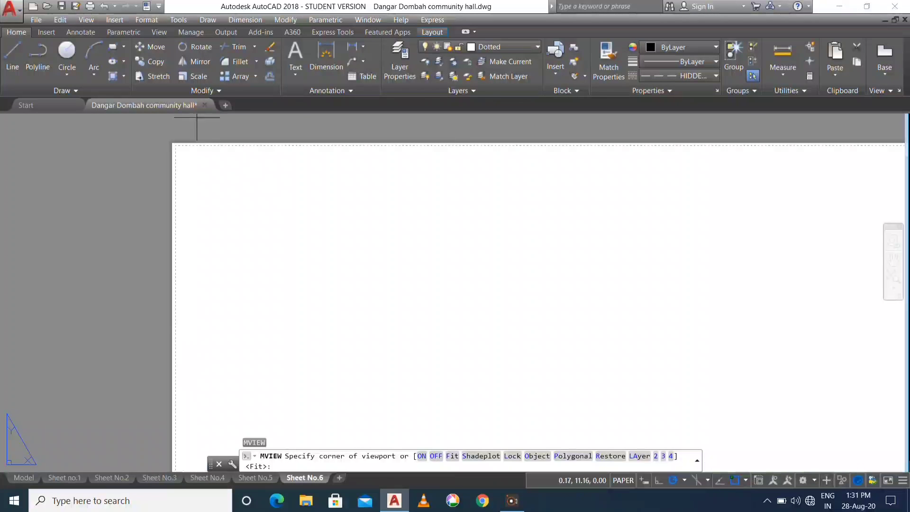
{"action": "scroll", "coordinate": [186, 144], "scroll_direction": "up", "scroll_amount": 2}
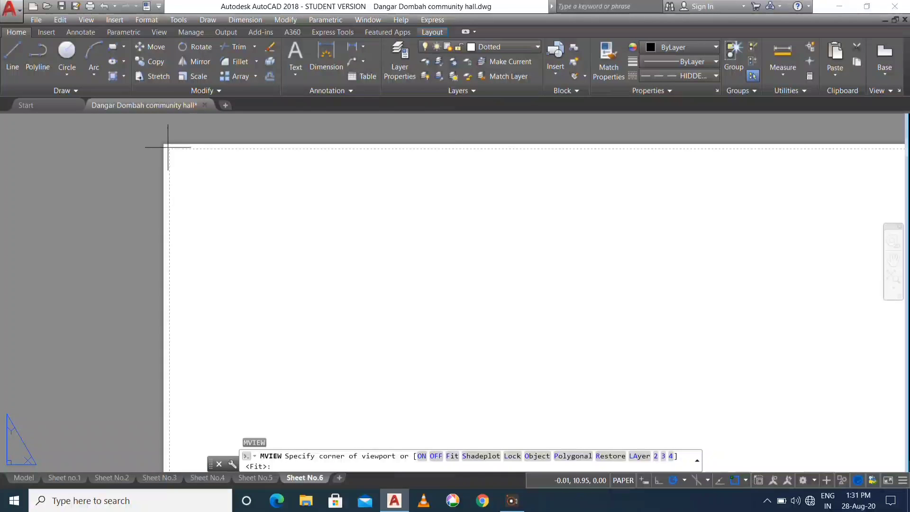
{"action": "left_click", "coordinate": [168, 147]}
{"action": "scroll", "coordinate": [421, 374], "scroll_direction": "down", "scroll_amount": 4}
{"action": "middle_click_drag", "start_coordinate": [421, 375], "coordinate": [256, 200]}
{"action": "scroll", "coordinate": [514, 347], "scroll_direction": "up", "scroll_amount": 5}
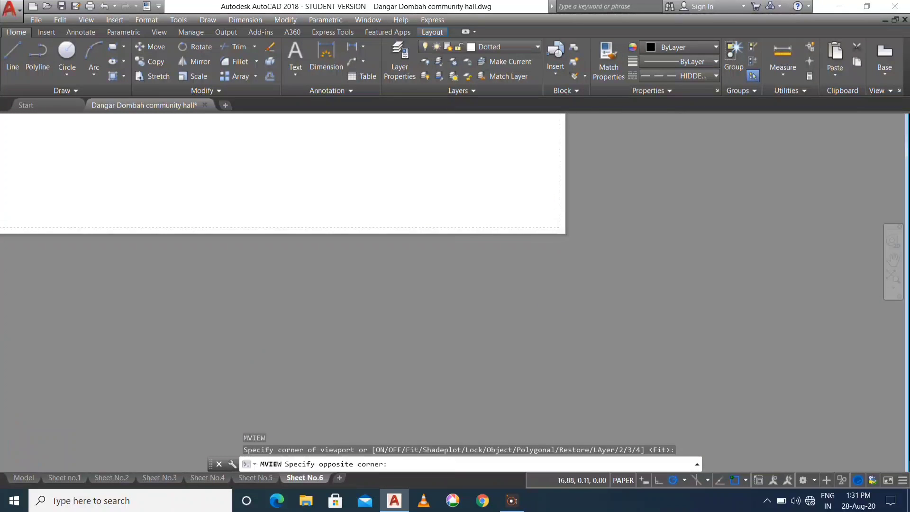
{"action": "scroll", "coordinate": [547, 210], "scroll_direction": "up", "scroll_amount": 3}
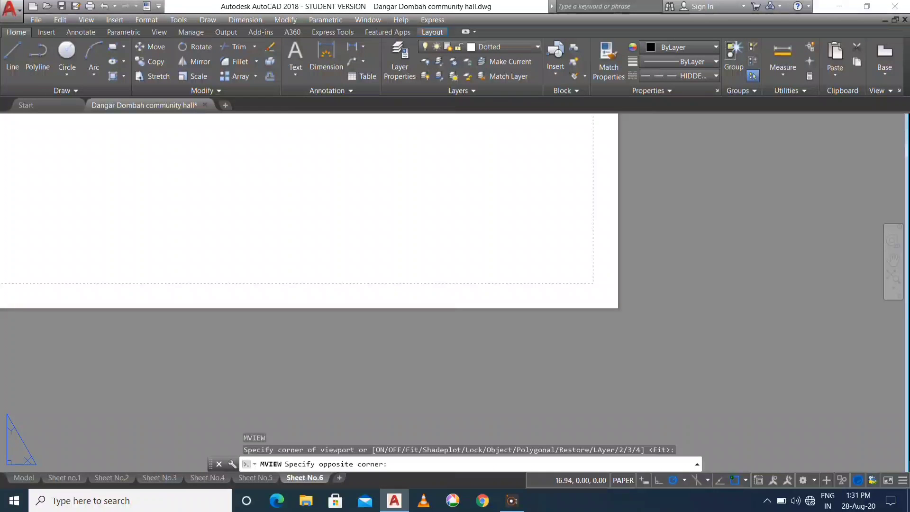
{"action": "left_click", "coordinate": [592, 283]}
{"action": "scroll", "coordinate": [338, 252], "scroll_direction": "down", "scroll_amount": 3}
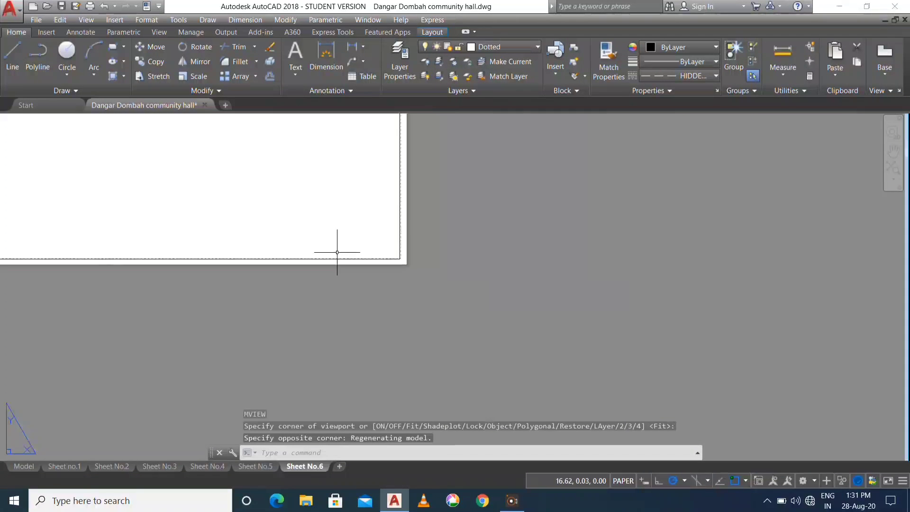
{"action": "scroll", "coordinate": [277, 208], "scroll_direction": "down", "scroll_amount": 3}
{"action": "middle_click_drag", "start_coordinate": [227, 181], "coordinate": [482, 345]}
{"action": "scroll", "coordinate": [234, 252], "scroll_direction": "down", "scroll_amount": 2}
{"action": "middle_click_drag", "start_coordinate": [209, 228], "coordinate": [416, 293]}
{"action": "scroll", "coordinate": [393, 258], "scroll_direction": "up", "scroll_amount": 2}
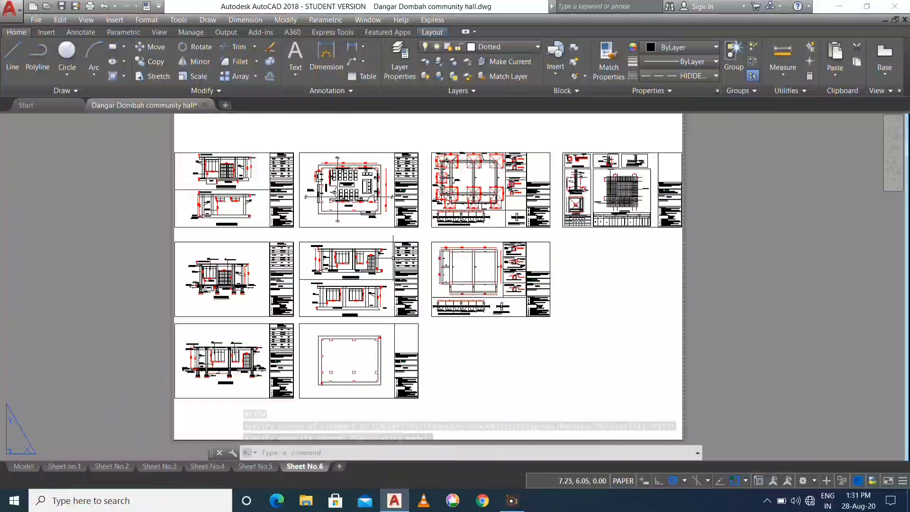
{"action": "scroll", "coordinate": [393, 257], "scroll_direction": "down", "scroll_amount": 2}
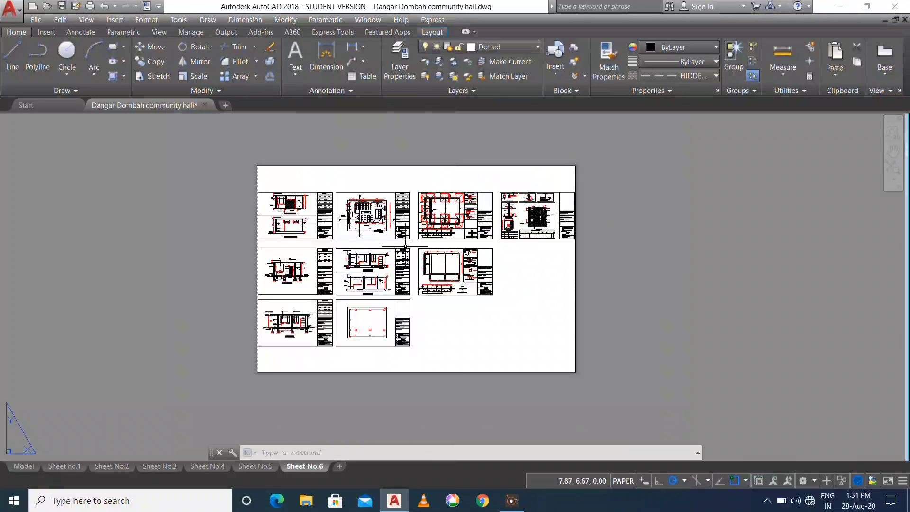
{"action": "left_click", "coordinate": [258, 172]}
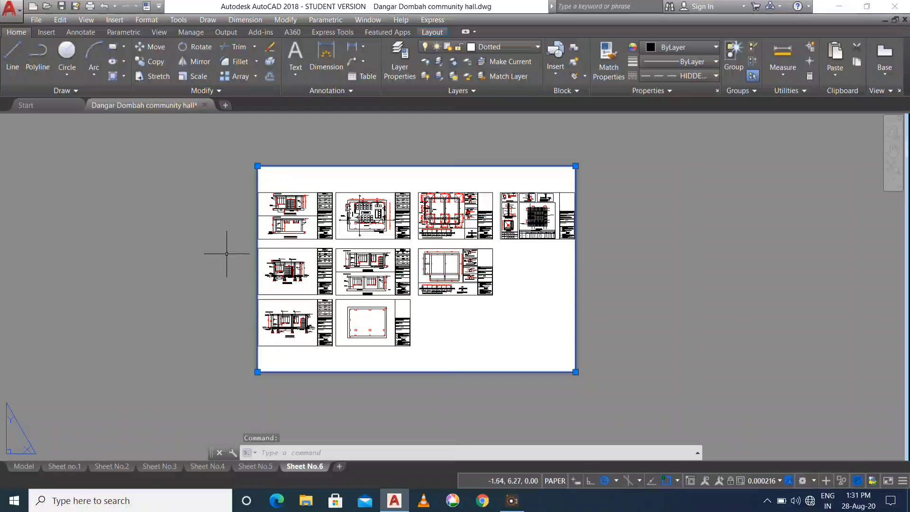
{"action": "key", "text": "Escape"}
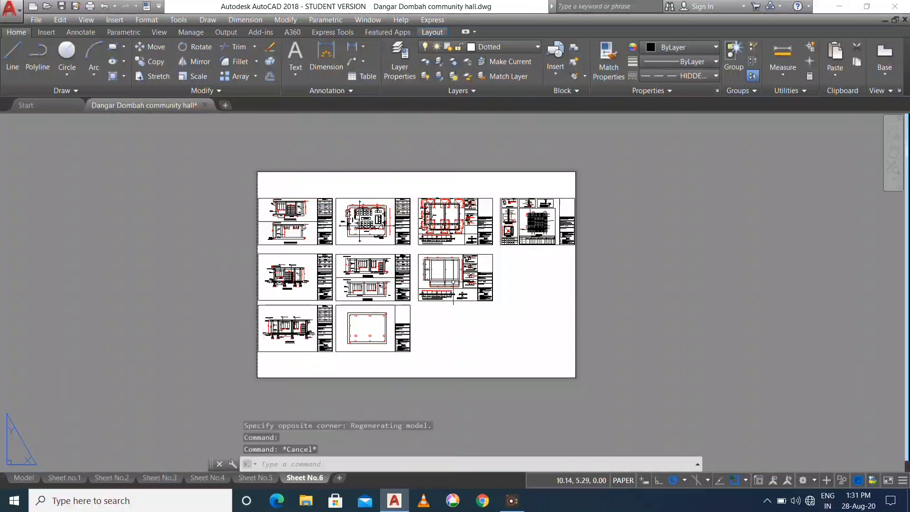
{"action": "double_click", "coordinate": [499, 320]}
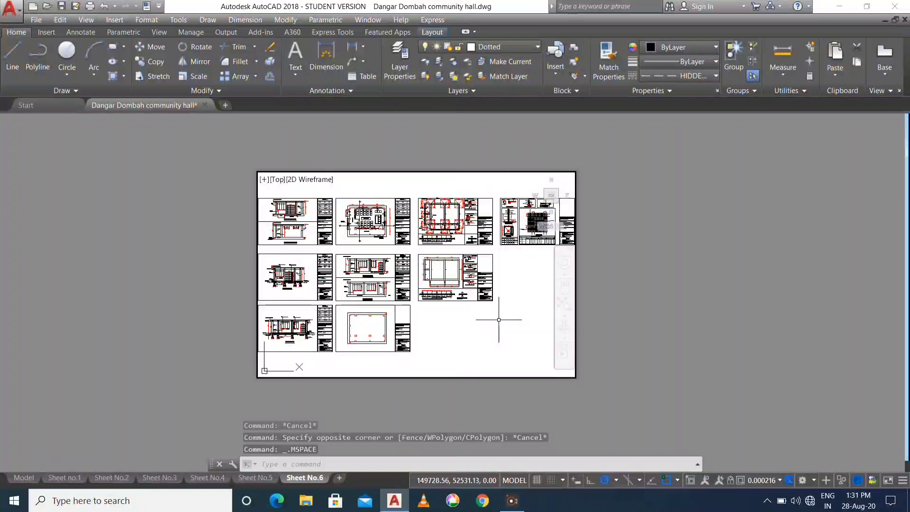
{"action": "key", "text": "Escape"}
{"action": "key", "text": "Escape"}
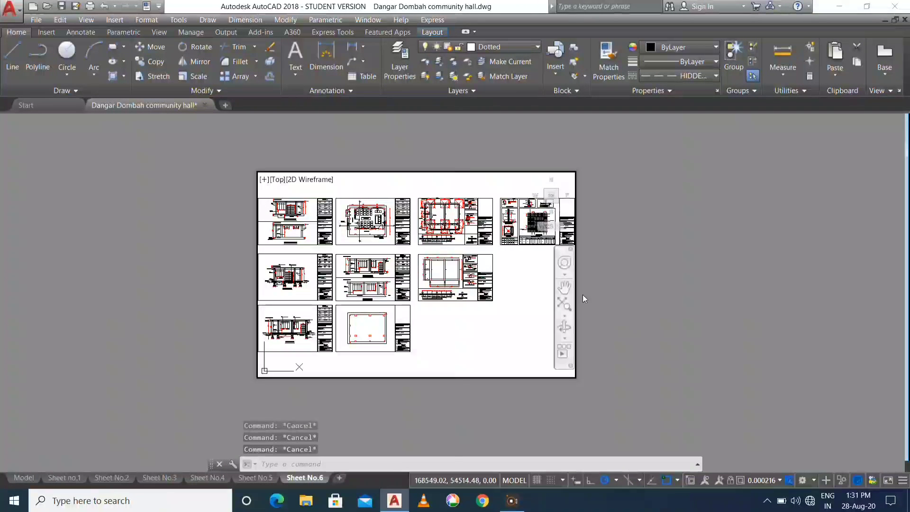
{"action": "double_click", "coordinate": [606, 286]}
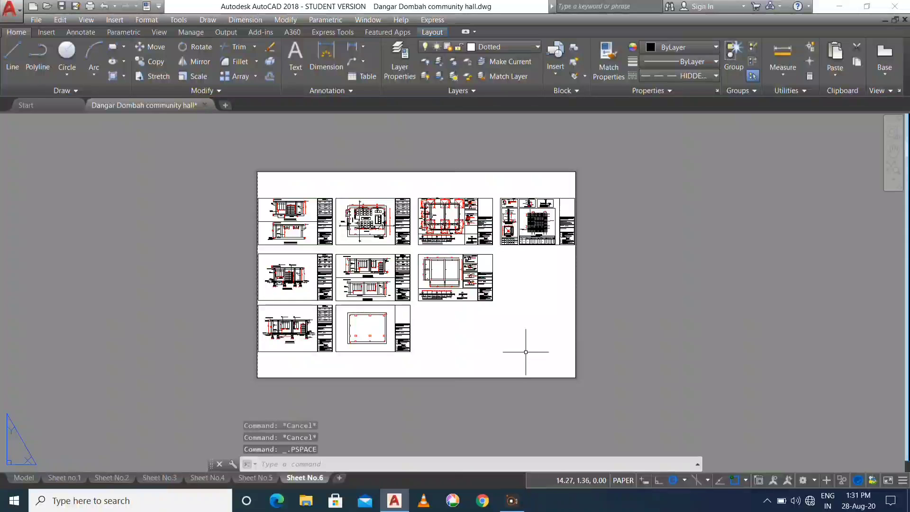
- Activate model space in the Sheet No.6 viewport with MSPACE, then use Zoom Object to fit the framed left and right side elevations
{"action": "type", "text": "MS"}
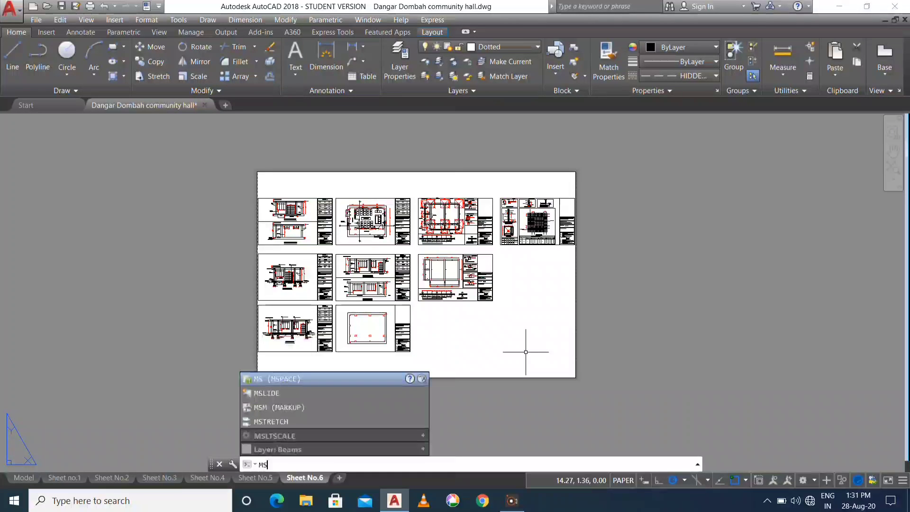
{"action": "key", "text": "Return"}
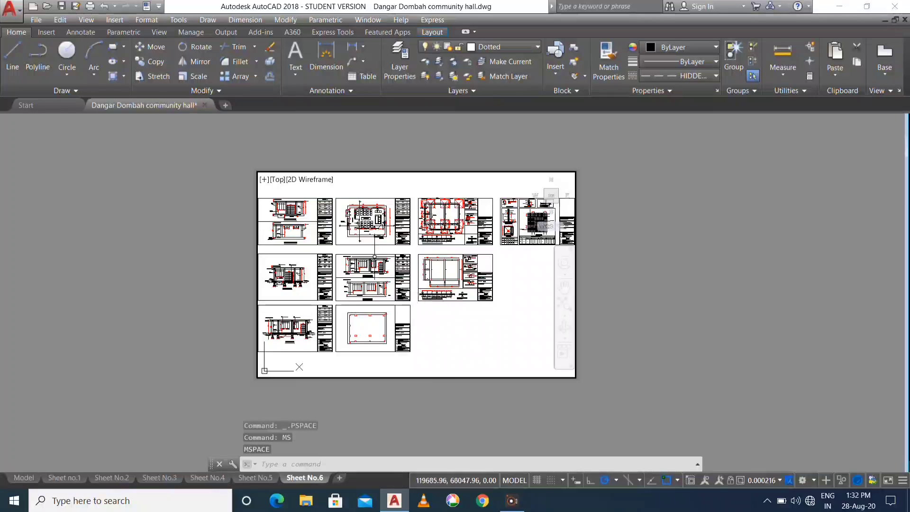
{"action": "type", "text": "U"}
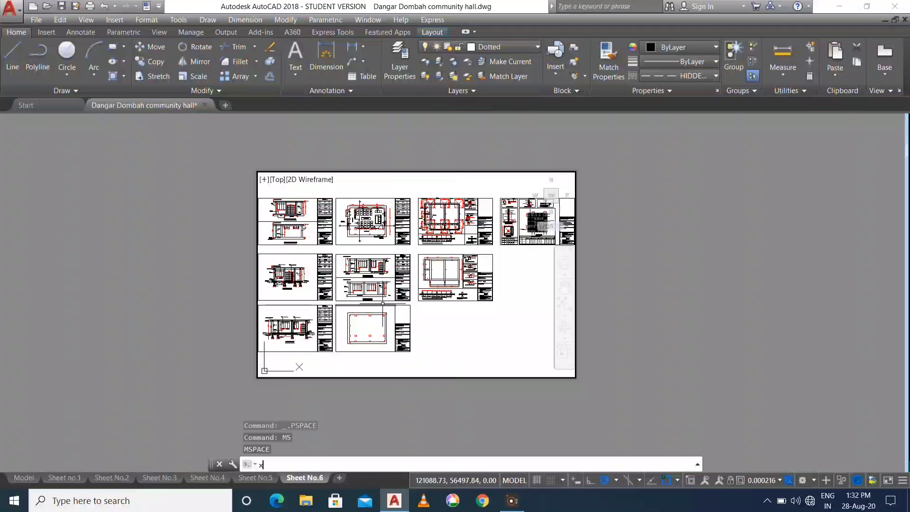
{"action": "key", "text": "BackSpace"}
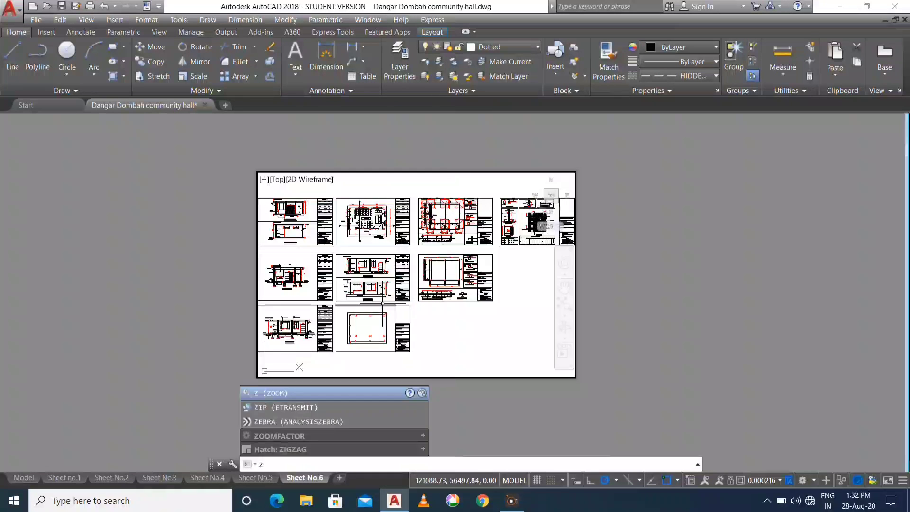
{"action": "key", "text": "Return"}
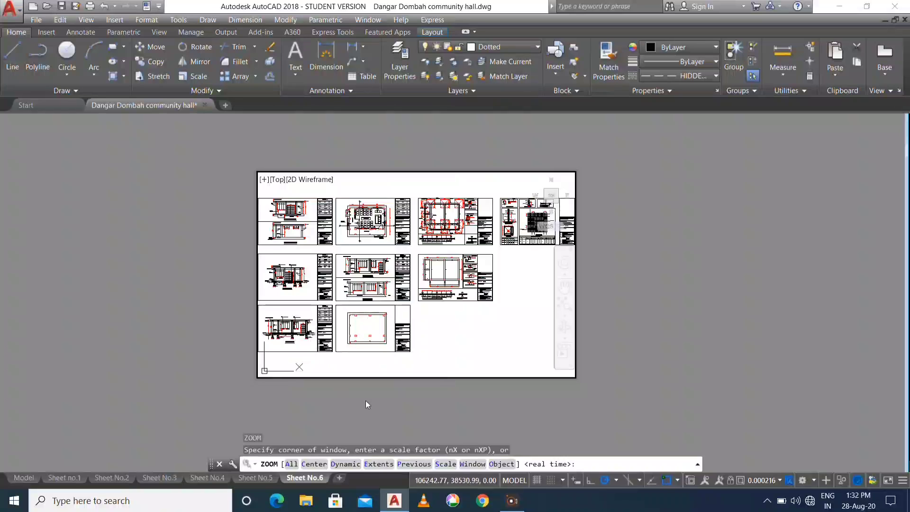
{"action": "left_click", "coordinate": [503, 465]}
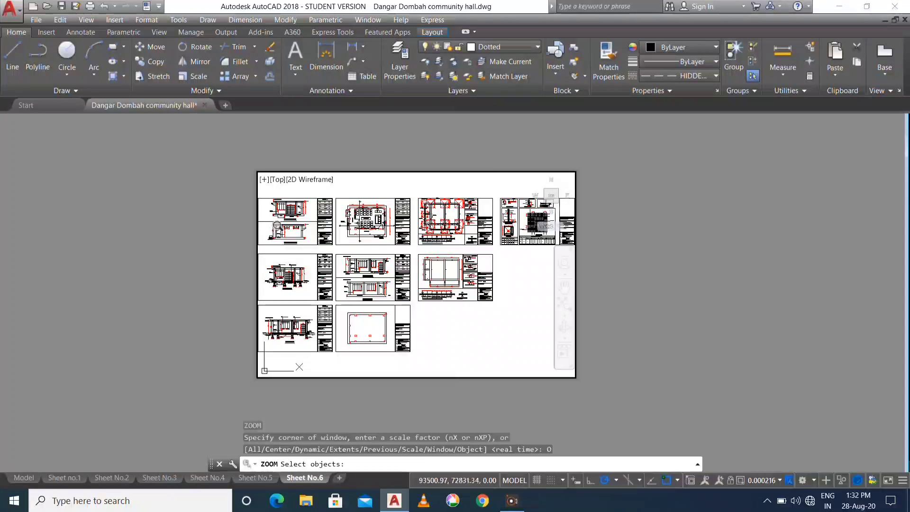
{"action": "scroll", "coordinate": [279, 232], "scroll_direction": "up", "scroll_amount": 5}
{"action": "middle_click_drag", "start_coordinate": [418, 316], "coordinate": [358, 298]}
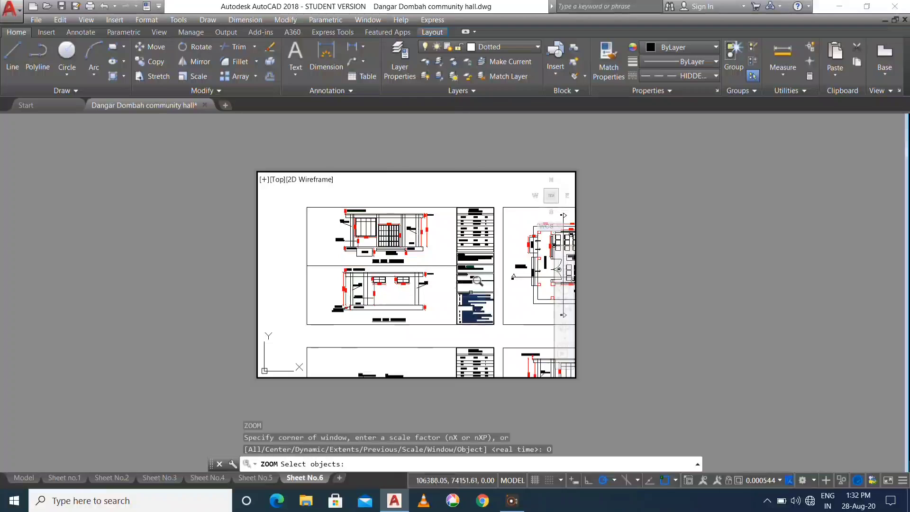
{"action": "scroll", "coordinate": [467, 287], "scroll_direction": "up", "scroll_amount": 3}
{"action": "scroll", "coordinate": [467, 290], "scroll_direction": "down", "scroll_amount": 3}
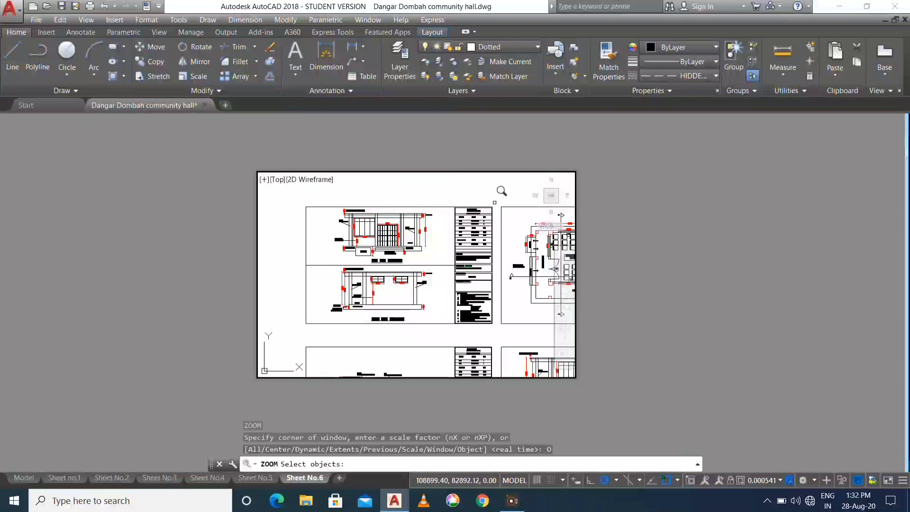
{"action": "left_click", "coordinate": [493, 204]}
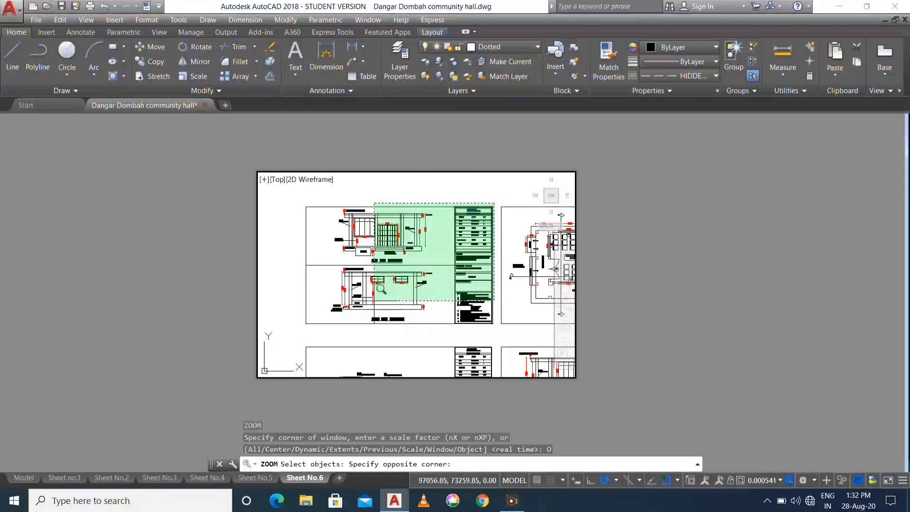
{"action": "left_click", "coordinate": [306, 327]}
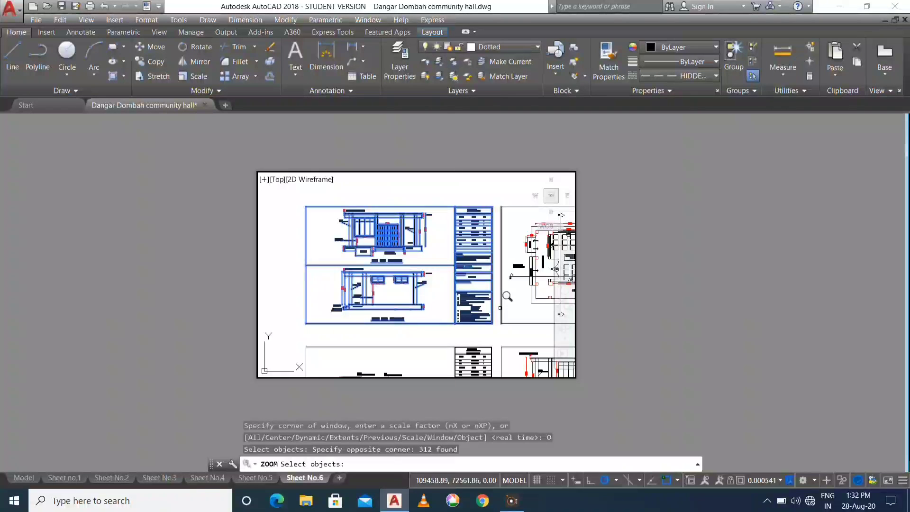
{"action": "key", "text": "Return"}
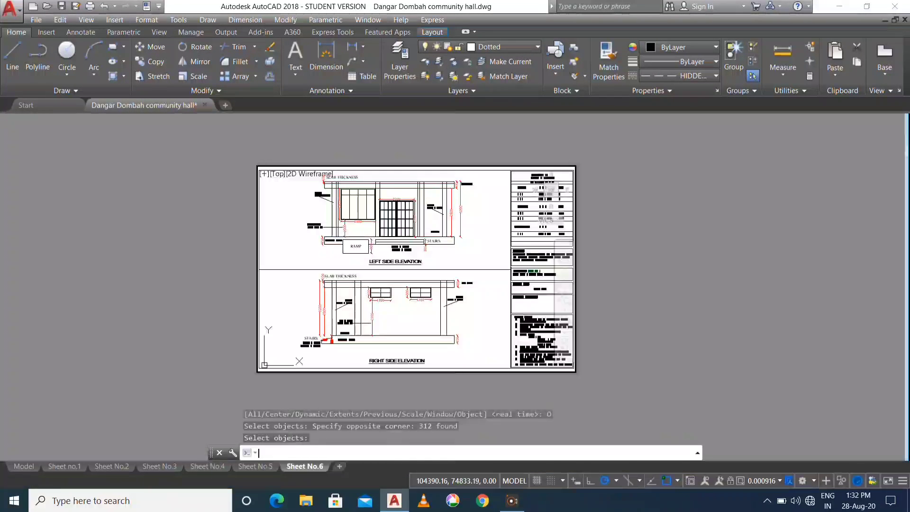
- Return from the viewport to paper space on Sheet No.6 with the PSPACE command
{"action": "left_click", "coordinate": [472, 254]}
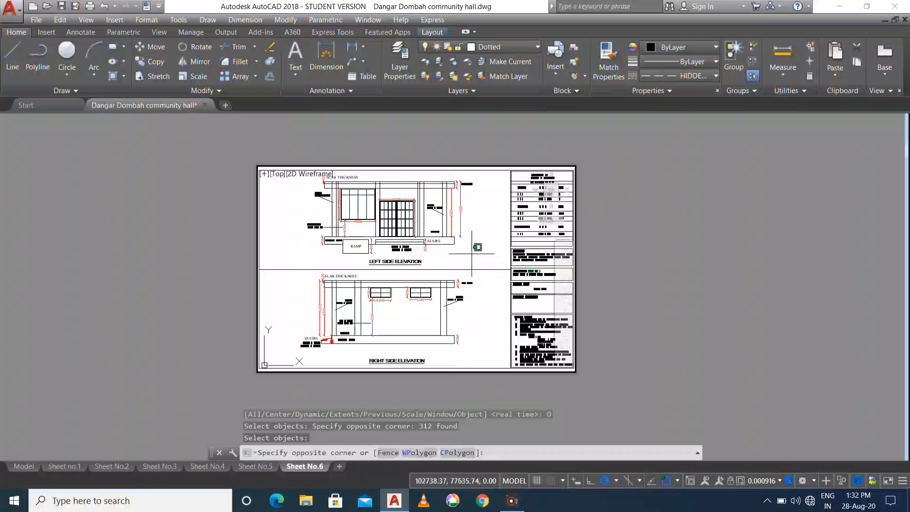
{"action": "left_click", "coordinate": [492, 248]}
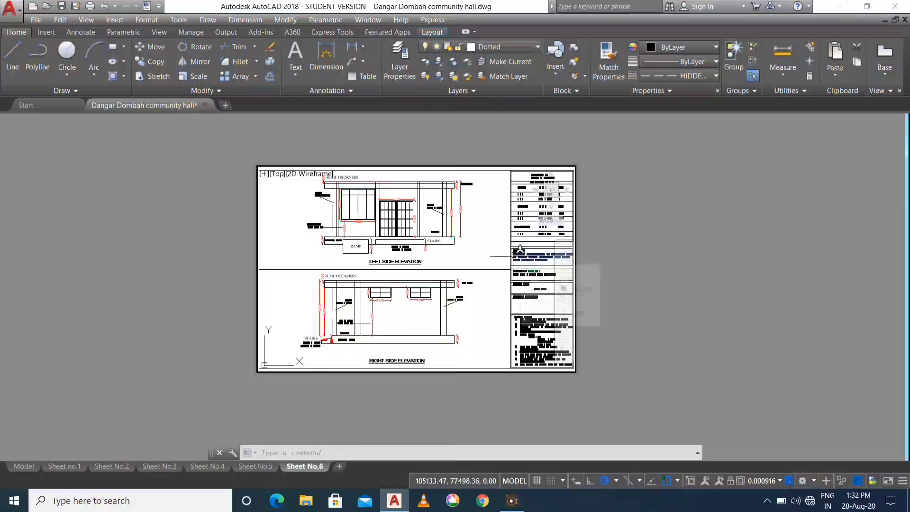
{"action": "type", "text": "PS"}
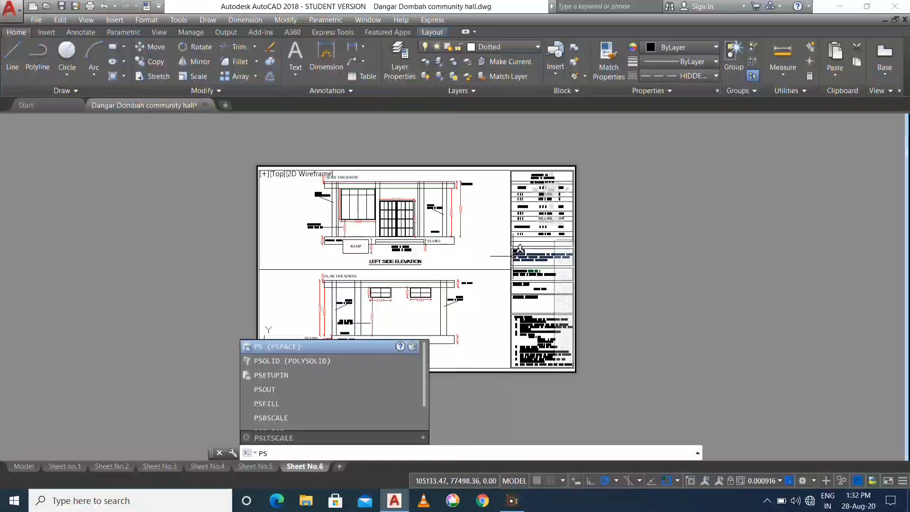
{"action": "key", "text": "Return"}
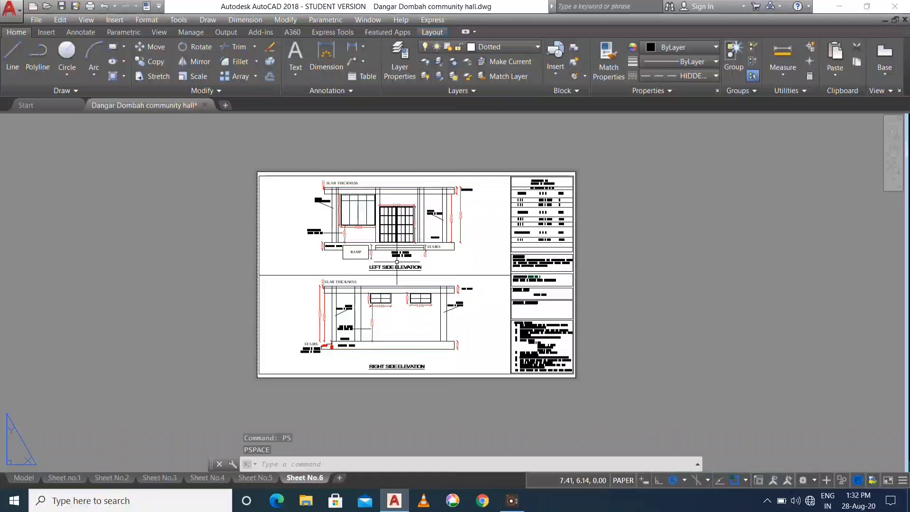
{"action": "scroll", "coordinate": [397, 261], "scroll_direction": "up", "scroll_amount": 2}
{"action": "scroll", "coordinate": [403, 233], "scroll_direction": "up", "scroll_amount": 1}
{"action": "scroll", "coordinate": [402, 233], "scroll_direction": "down", "scroll_amount": 3}
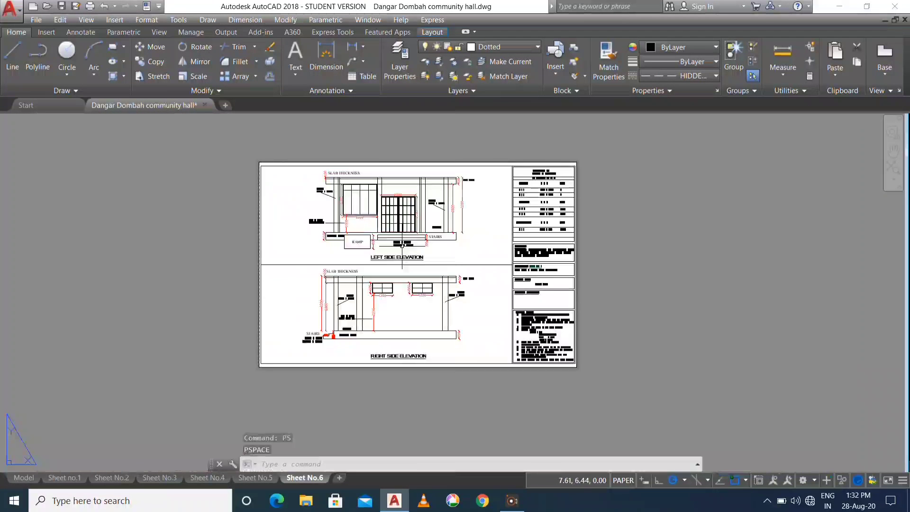
{"action": "scroll", "coordinate": [402, 232], "scroll_direction": "down", "scroll_amount": 2}
{"action": "scroll", "coordinate": [402, 232], "scroll_direction": "up", "scroll_amount": 2}
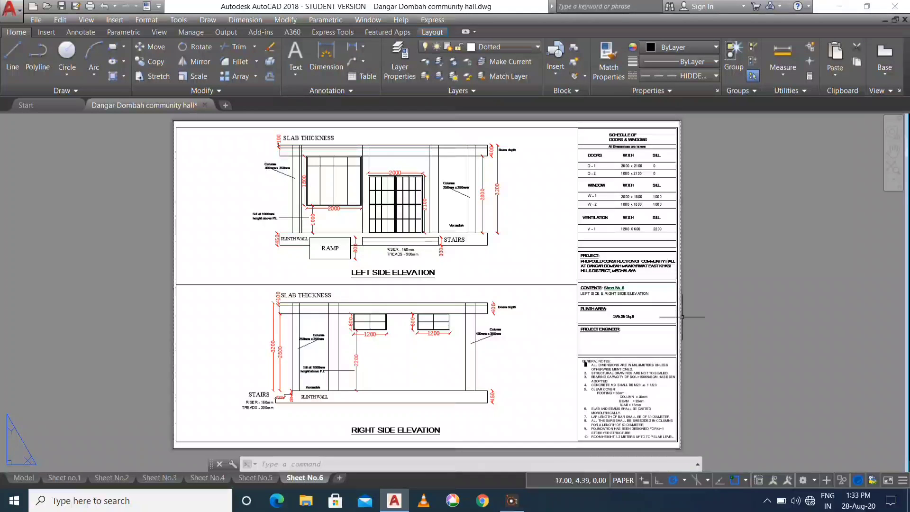
- Set the Sheet No.6 viewport's Display locked property to Yes, then close the Properties palette and deselect the viewport
{"action": "type", "text": "MO"}
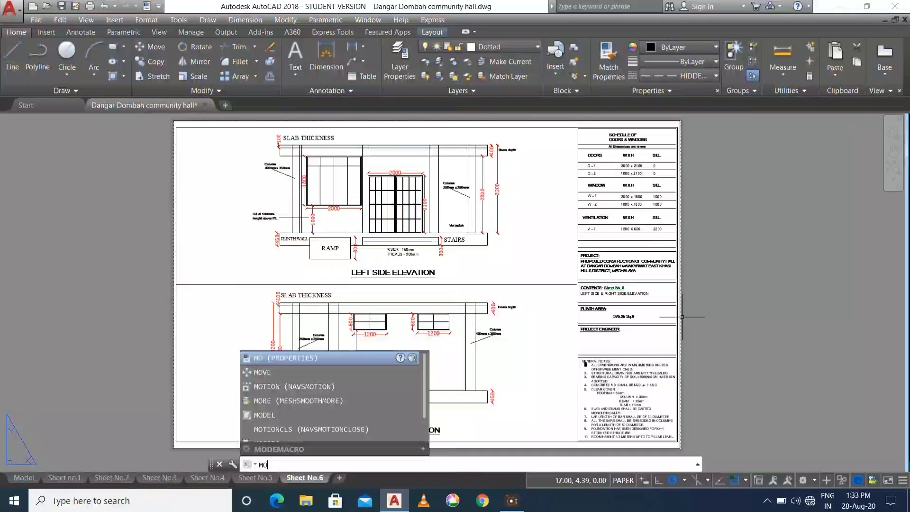
{"action": "key", "text": "Return"}
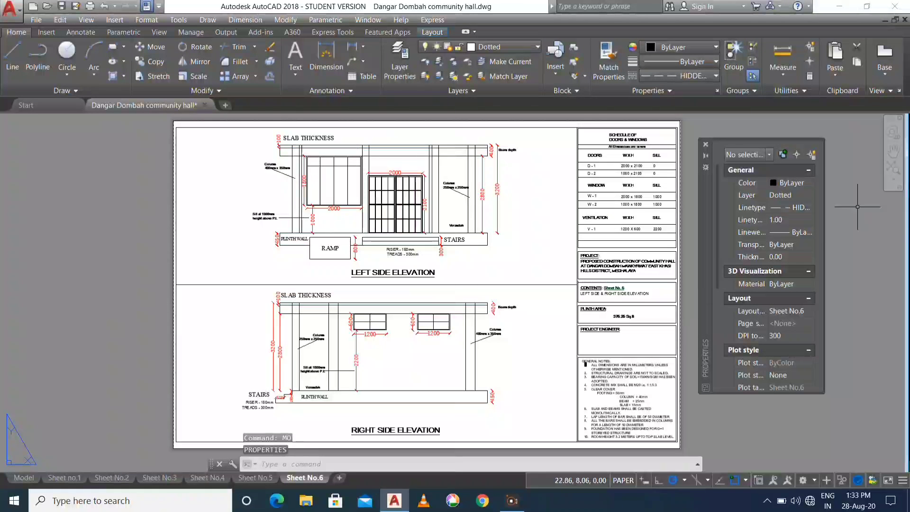
{"action": "left_click", "coordinate": [677, 121]}
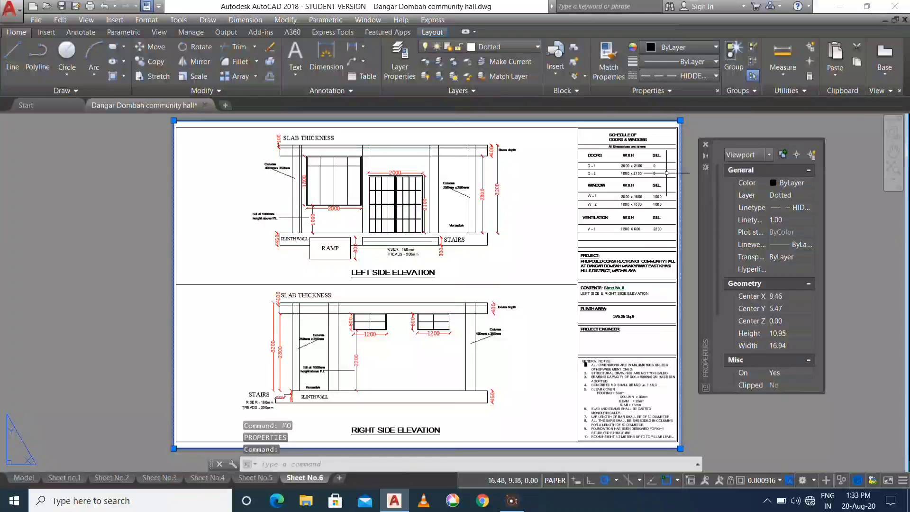
{"action": "scroll", "coordinate": [747, 361], "scroll_direction": "down", "scroll_amount": 1}
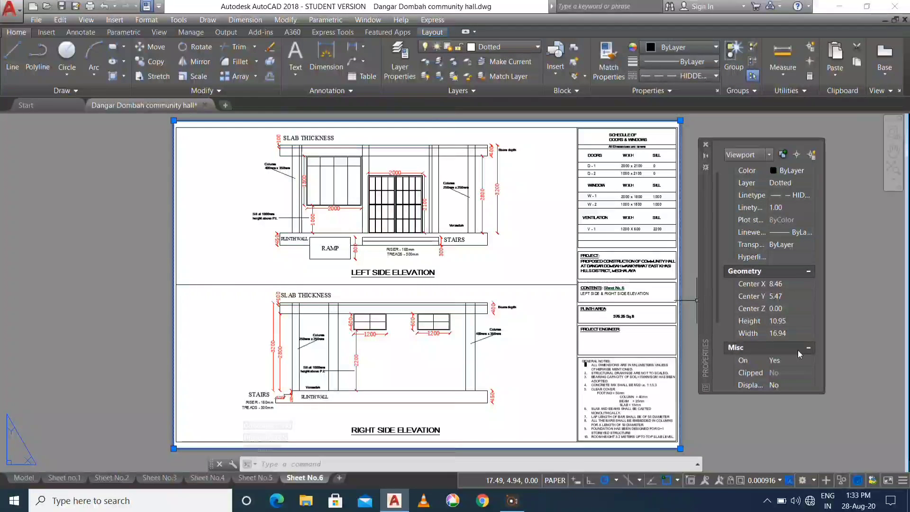
{"action": "scroll", "coordinate": [789, 332], "scroll_direction": "down", "scroll_amount": 4}
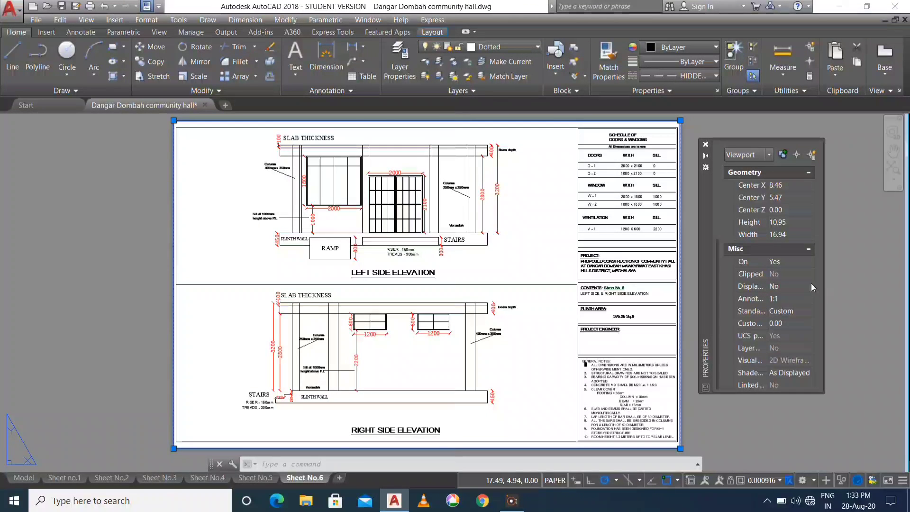
{"action": "left_click", "coordinate": [798, 287]}
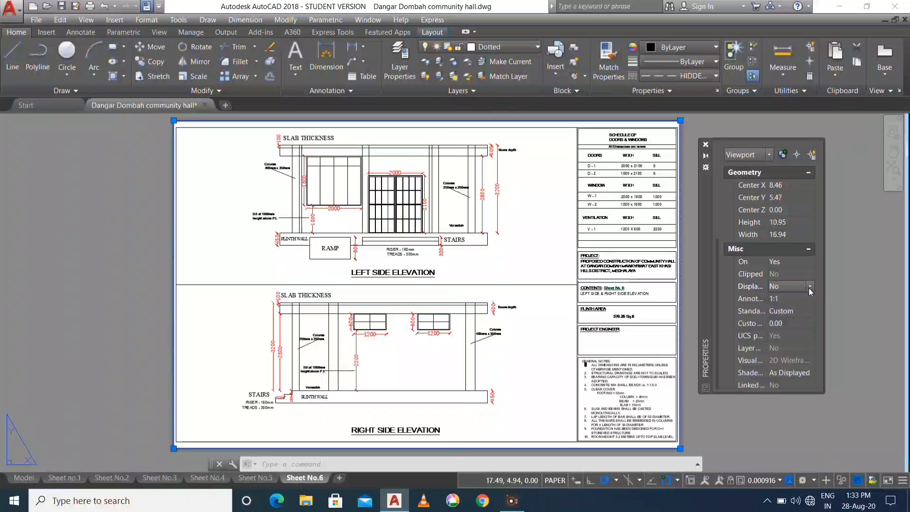
{"action": "left_click", "coordinate": [810, 286]}
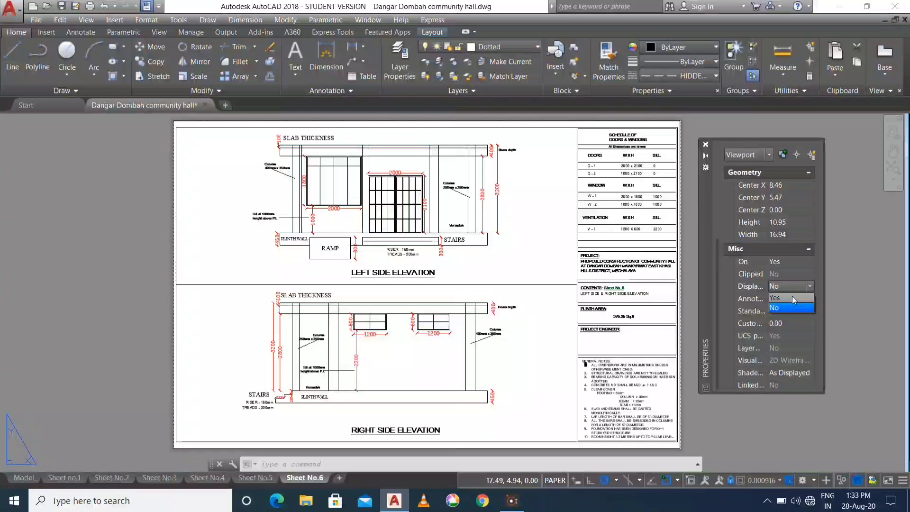
{"action": "left_click", "coordinate": [793, 297]}
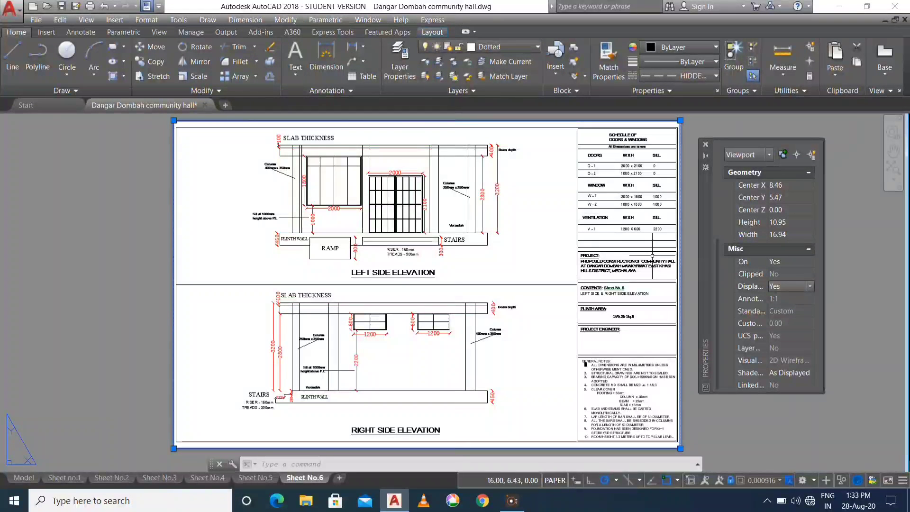
{"action": "left_click", "coordinate": [695, 258]}
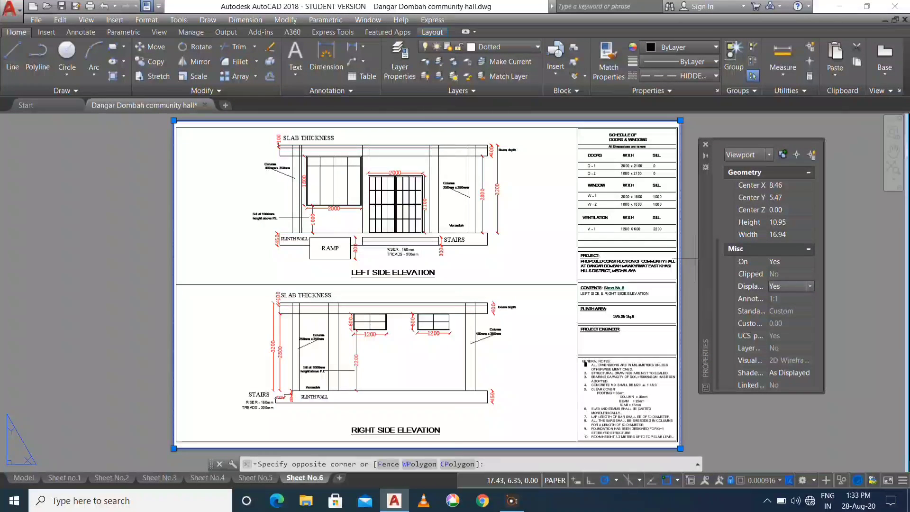
{"action": "left_click", "coordinate": [696, 147]}
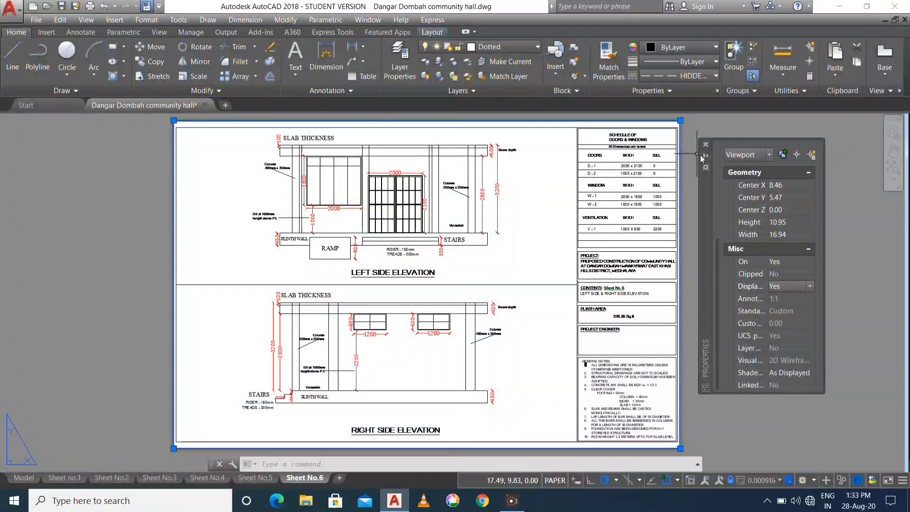
{"action": "left_click", "coordinate": [707, 144]}
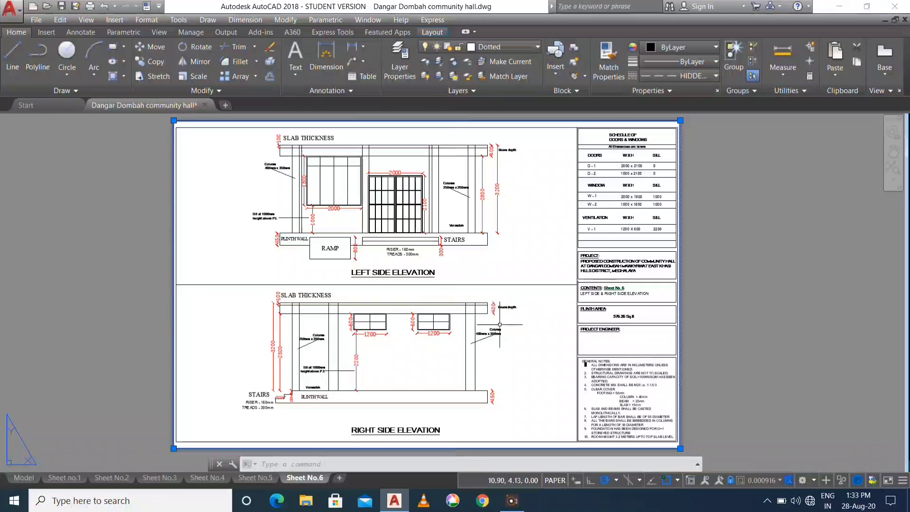
{"action": "key", "text": "Escape"}
- Zoom and pan around Sheet No.6 to check how the locked viewport behaves with the sheet
{"action": "scroll", "coordinate": [544, 314], "scroll_direction": "down", "scroll_amount": 2}
{"action": "scroll", "coordinate": [545, 308], "scroll_direction": "up", "scroll_amount": 5}
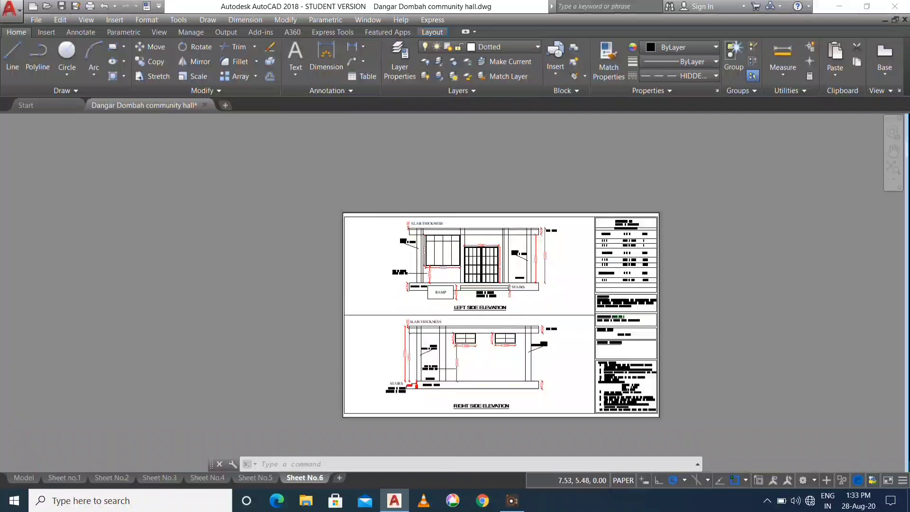
{"action": "scroll", "coordinate": [544, 306], "scroll_direction": "down", "scroll_amount": 4}
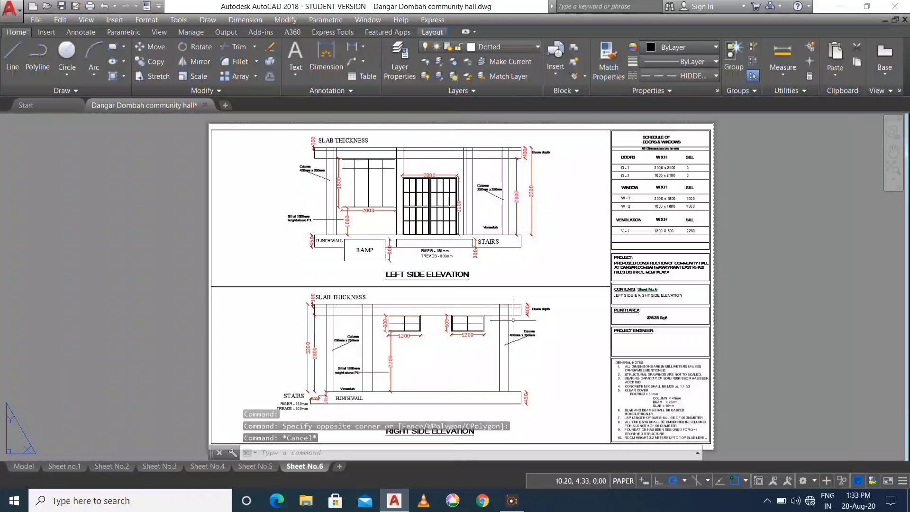
{"action": "scroll", "coordinate": [437, 223], "scroll_direction": "down", "scroll_amount": 3}
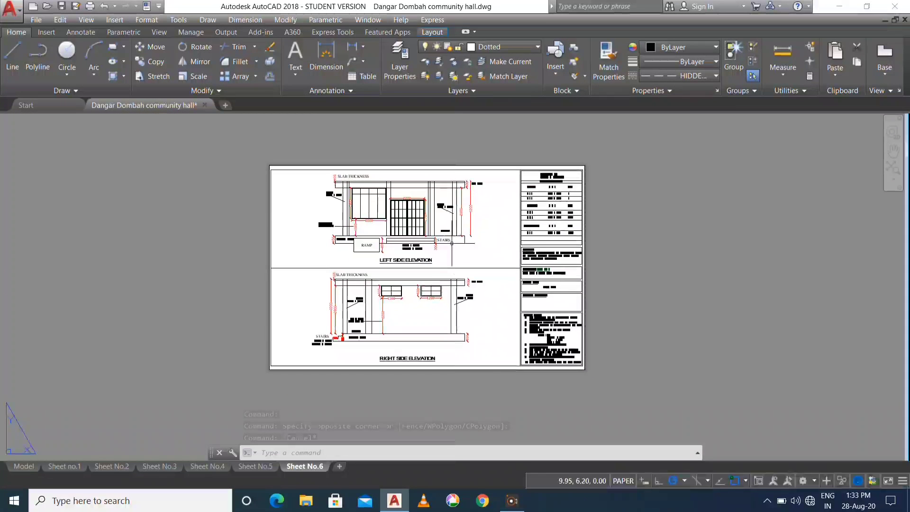
{"action": "middle_click_drag", "start_coordinate": [437, 222], "coordinate": [438, 242]}
{"action": "scroll", "coordinate": [388, 245], "scroll_direction": "up", "scroll_amount": 2}
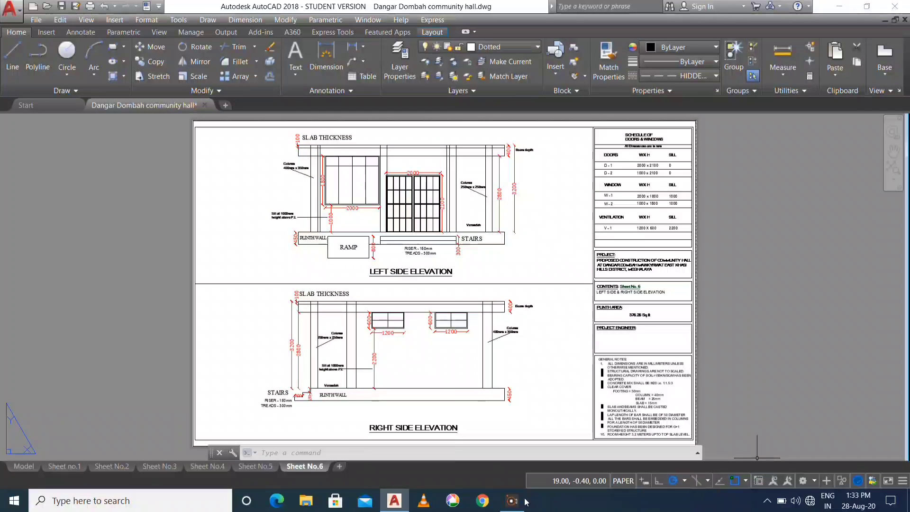